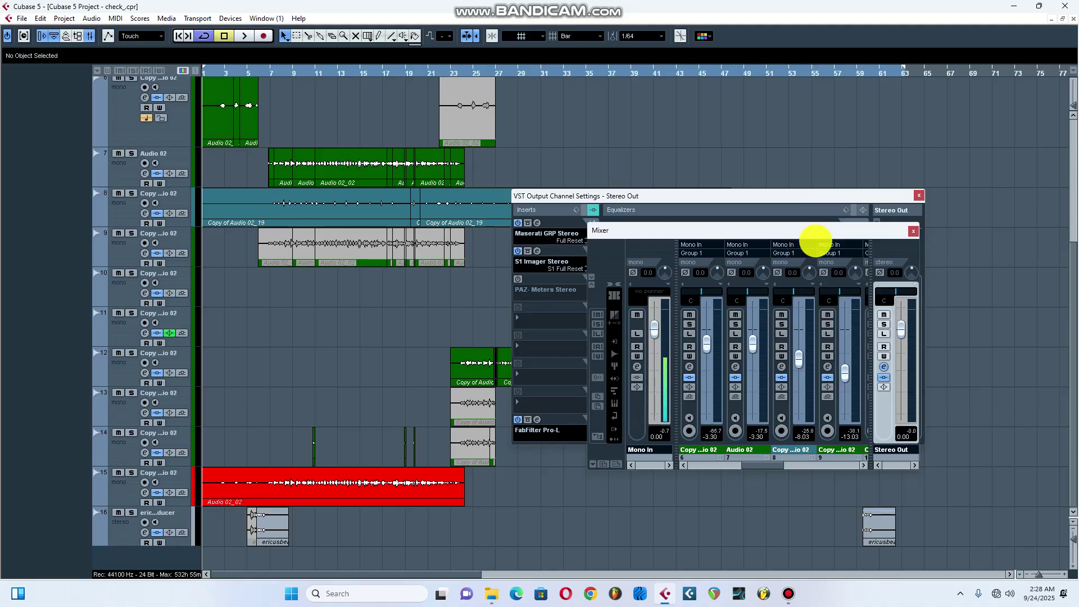
Close the Mixer and the Stereo Out channel settings window
left_click(913, 230)
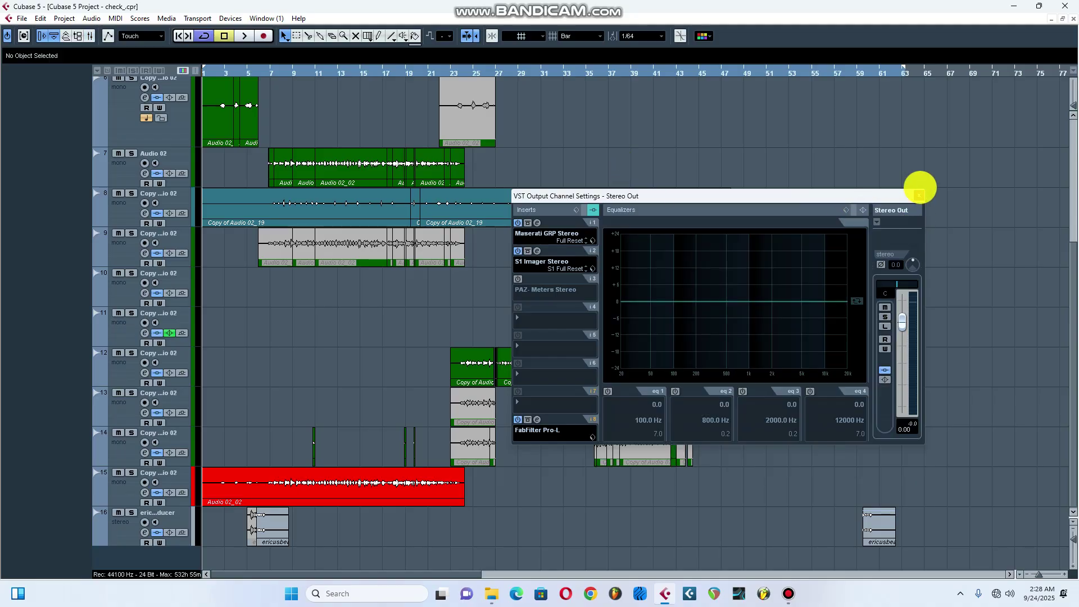
left_click(918, 195)
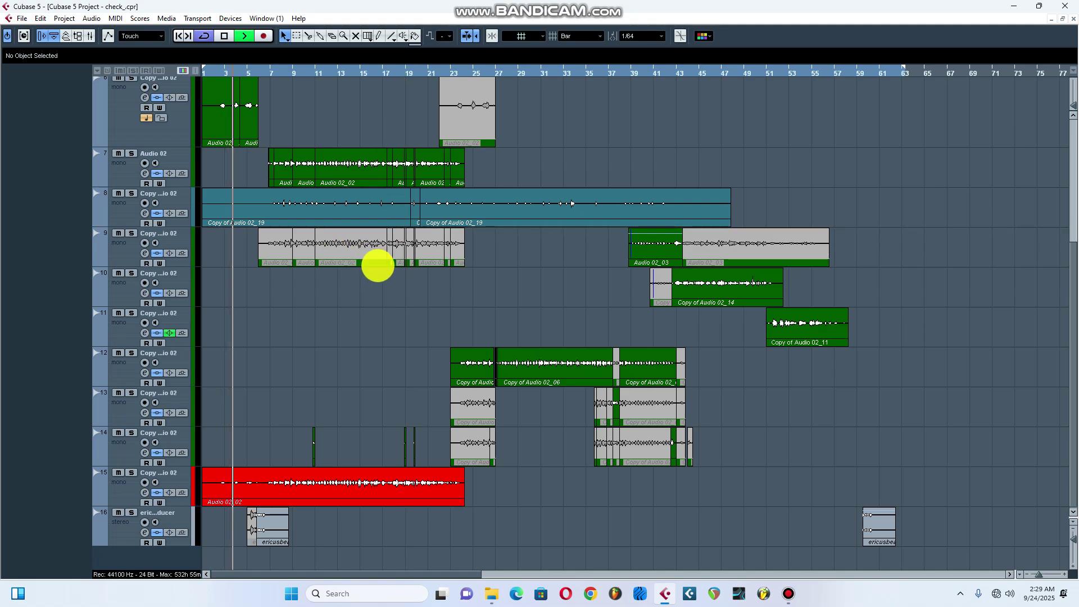
Play the arrangement while looking over all tracks, reduce the track heights to fit them on screen, and stop playback
scroll(378, 262, "up", 5)
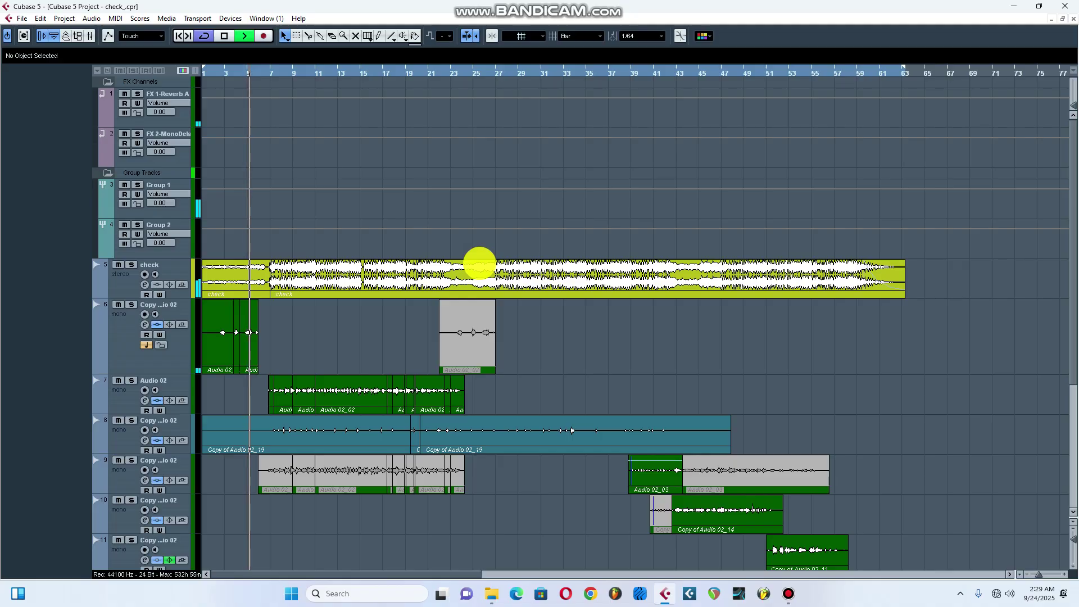
scroll(480, 262, "down", 5)
scroll(397, 273, "up", 5)
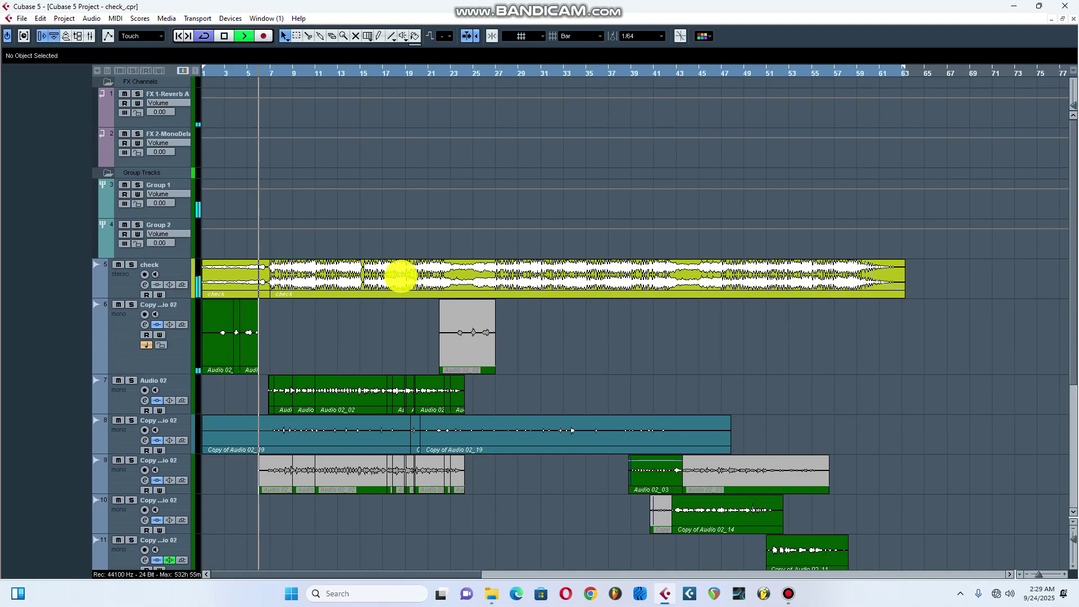
scroll(433, 280, "down", 6)
scroll(434, 281, "up", 7)
scroll(435, 281, "down", 1)
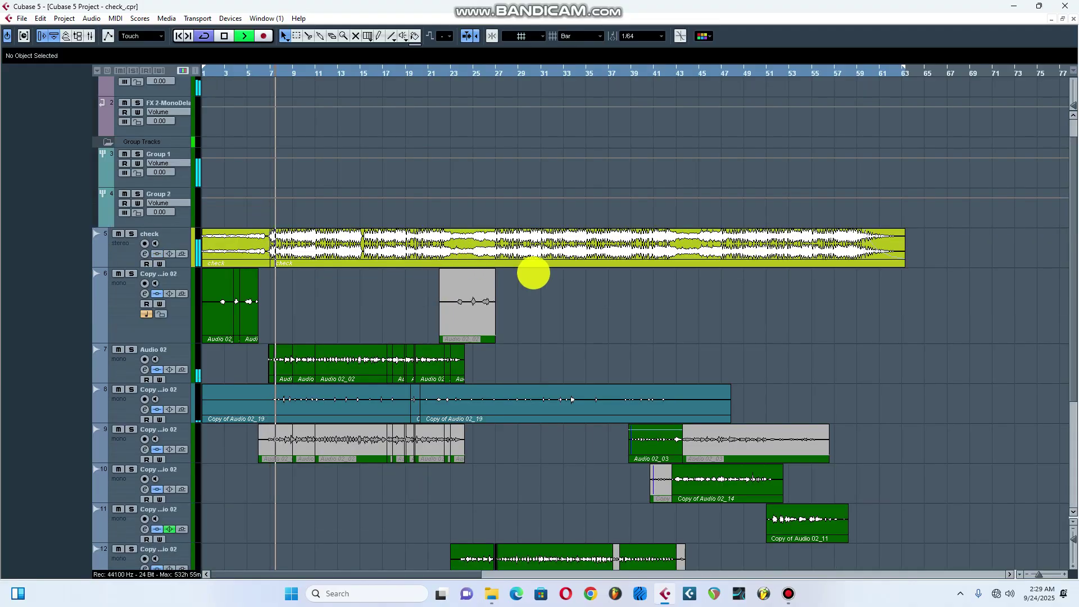
scroll(534, 283, "down", 5)
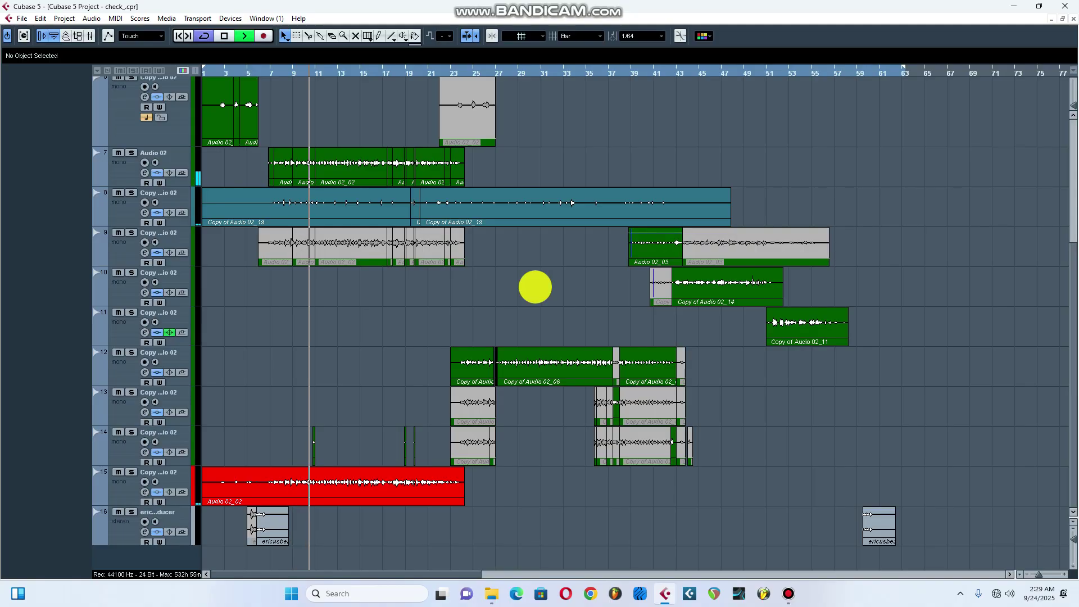
scroll(532, 286, "up", 5)
scroll(532, 287, "down", 5)
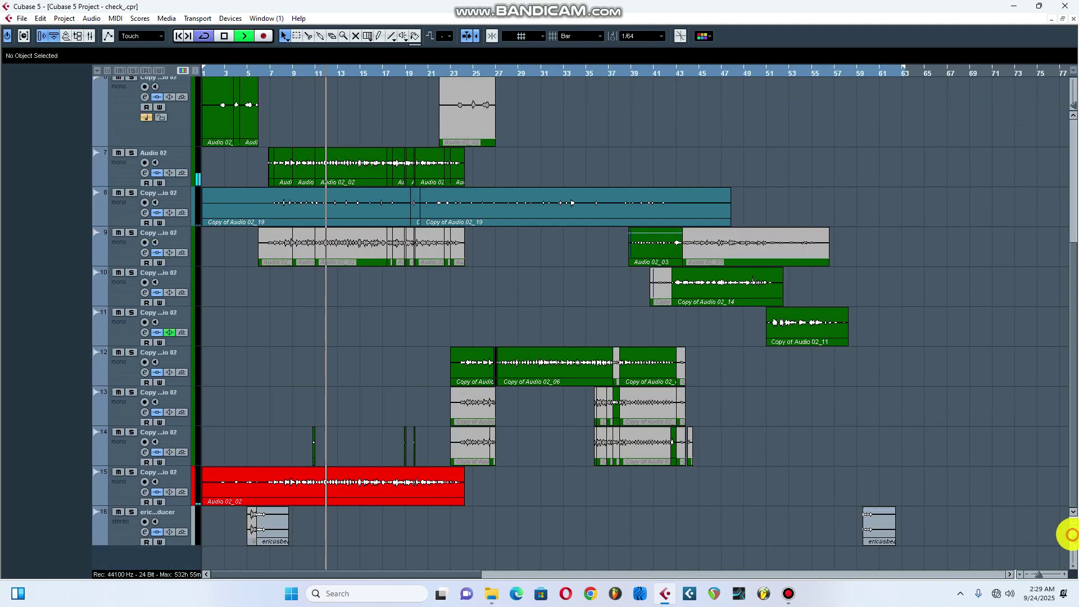
left_click(1072, 533)
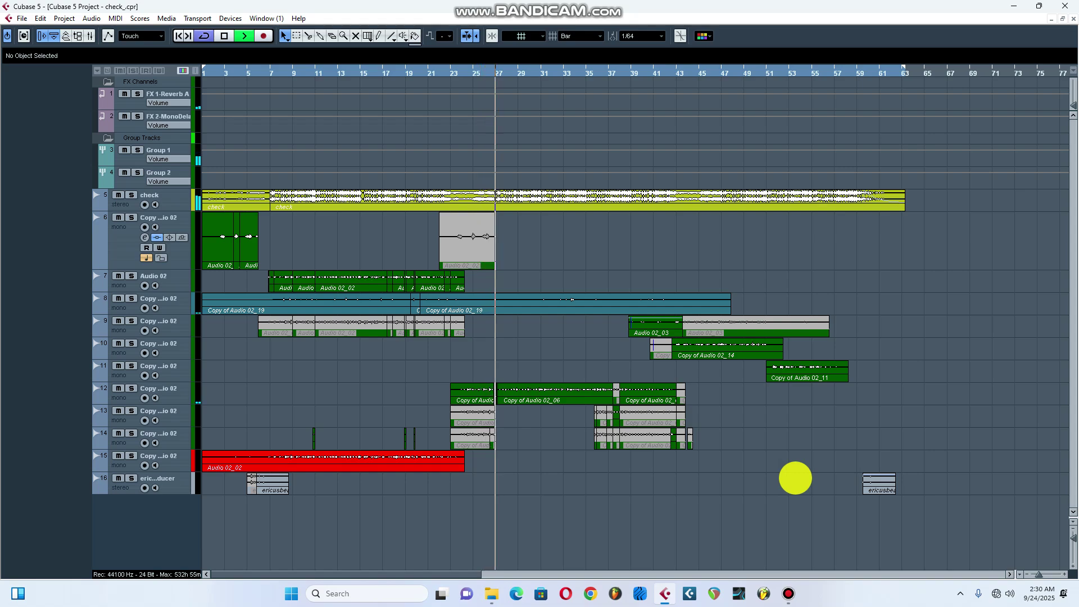
left_click(225, 36)
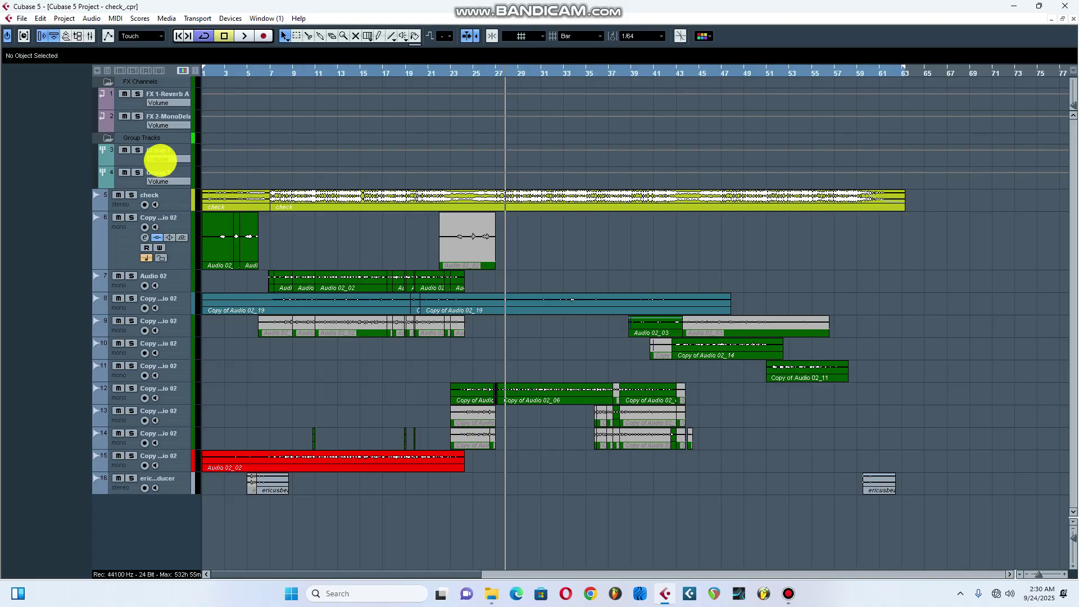
Open the channel settings of the Audio 02 track to examine its inserts
left_click(174, 152)
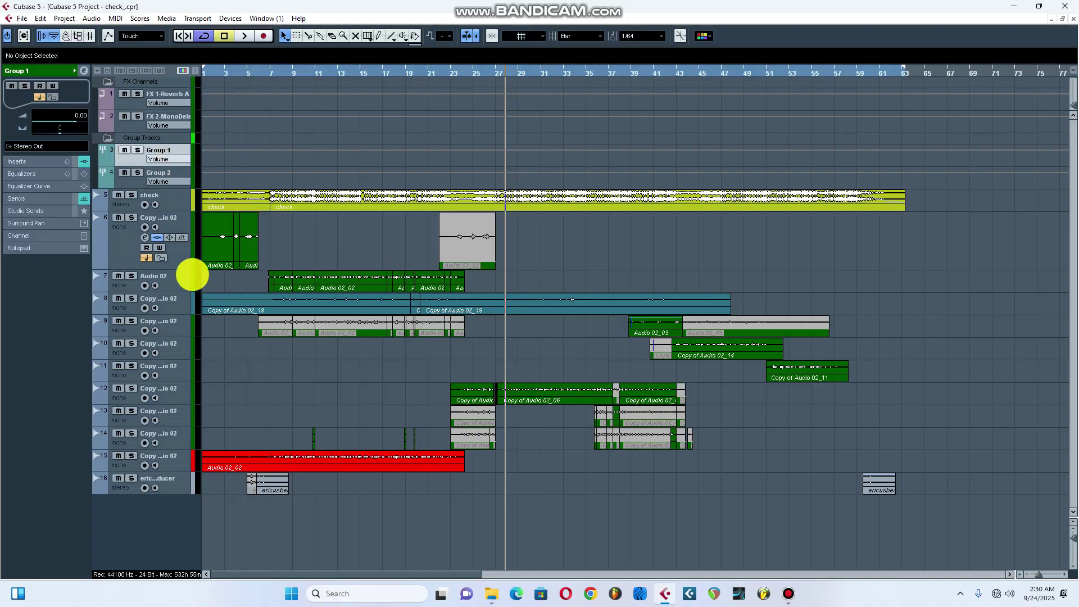
left_click(174, 285)
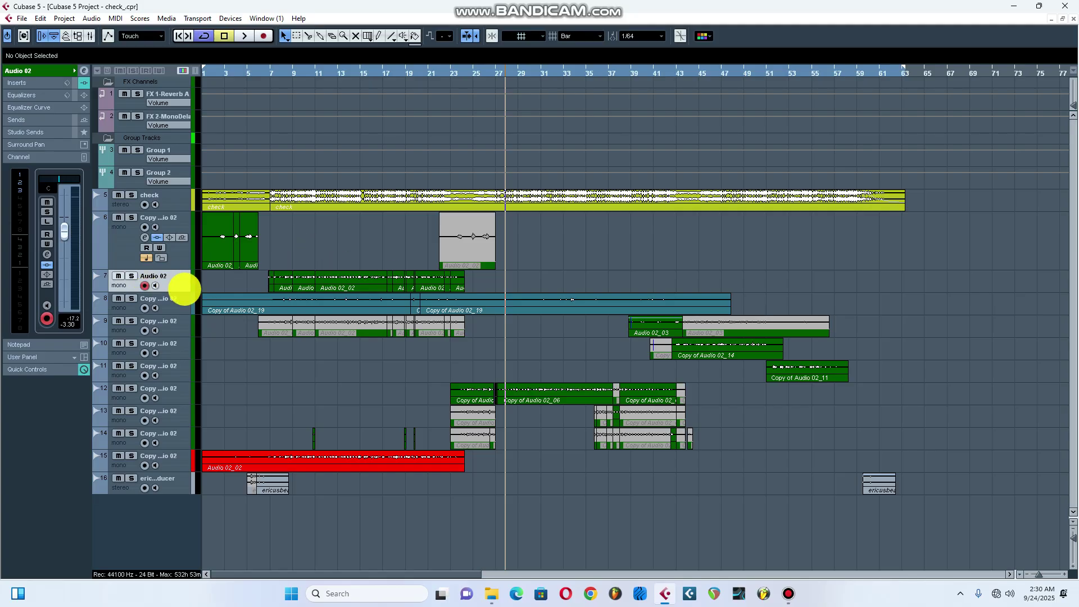
left_click_drag(185, 306, 179, 299)
left_click(178, 284)
left_click(176, 281)
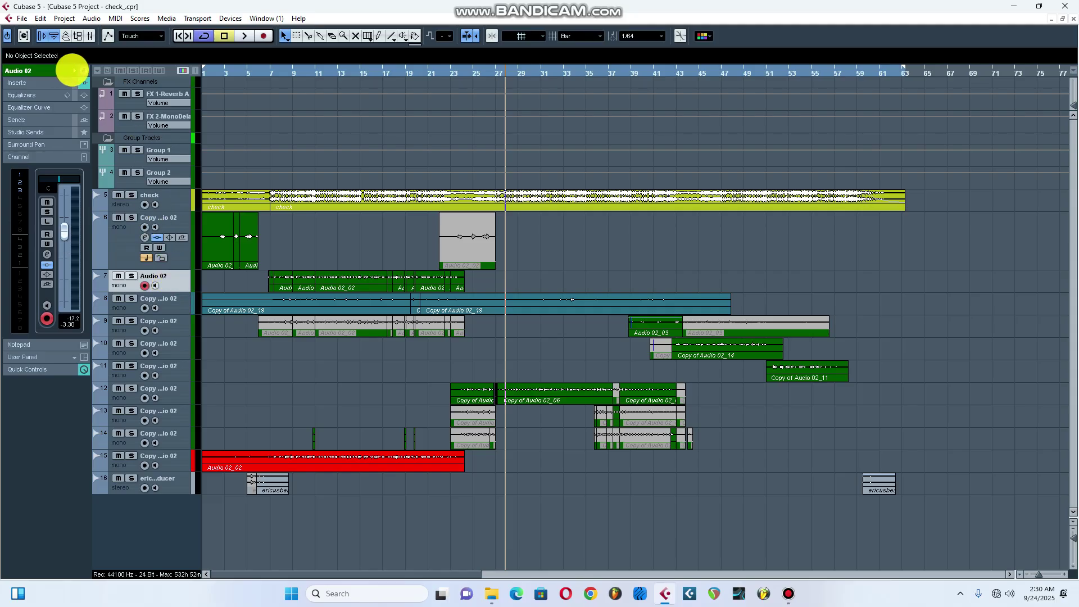
left_click(84, 70)
left_click_drag(620, 199, 736, 259)
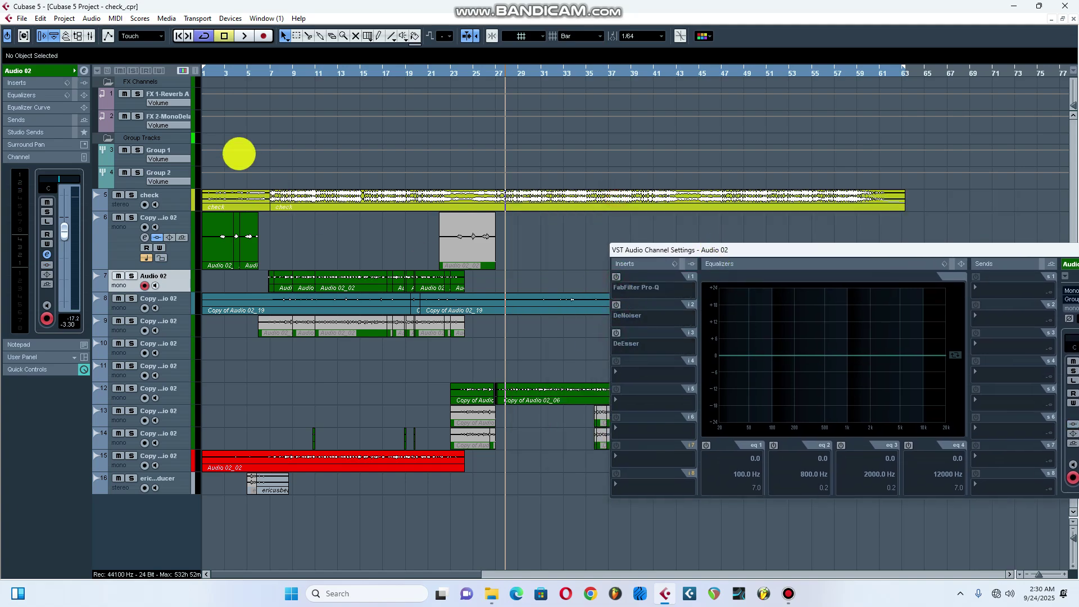
Deactivate Group 1's active inserts from the second to the eighth slot and its FX 1-Reverb A send, and close its channel settings
left_click(180, 150)
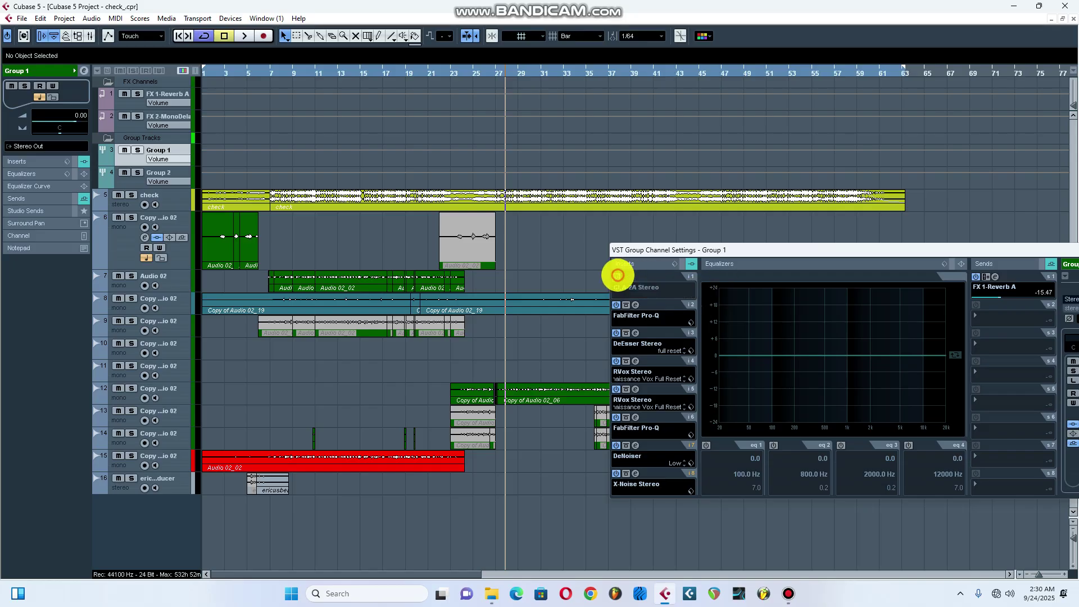
left_click(615, 304)
left_click(616, 332)
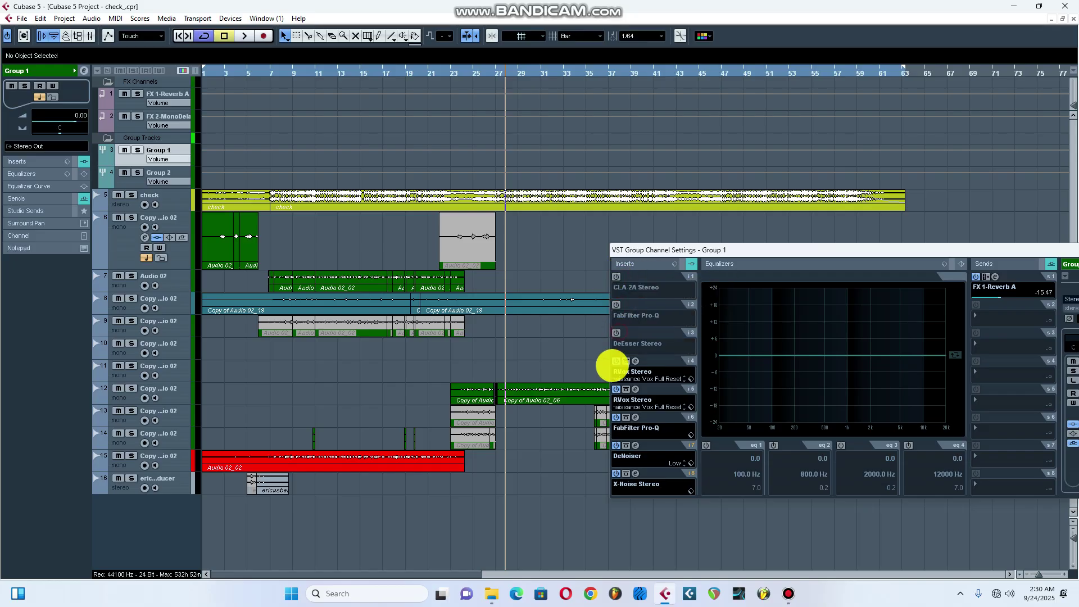
left_click(616, 361)
left_click(616, 389)
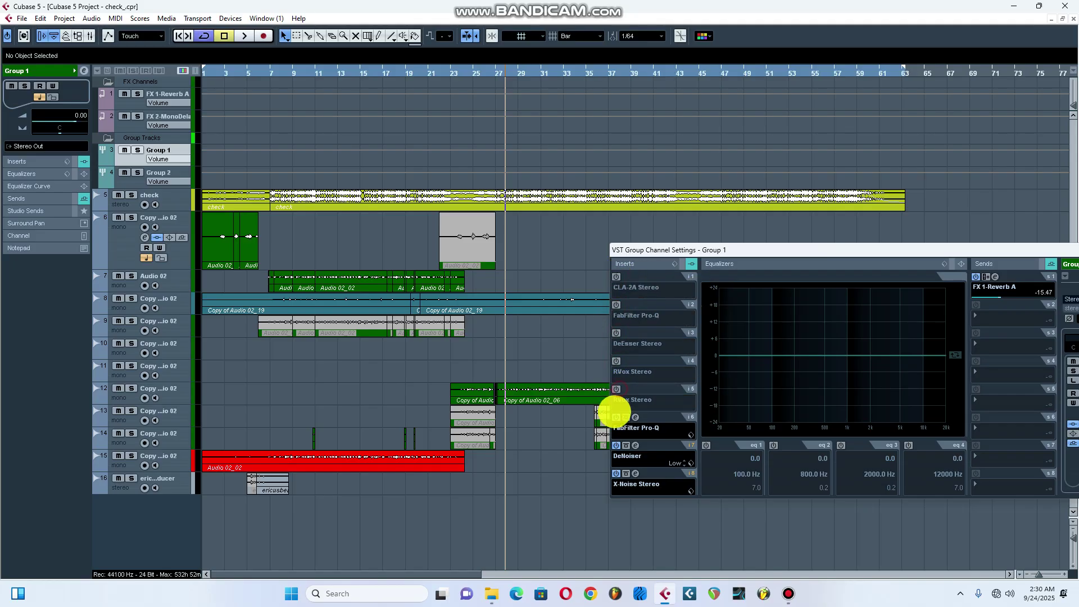
left_click(616, 417)
left_click(615, 445)
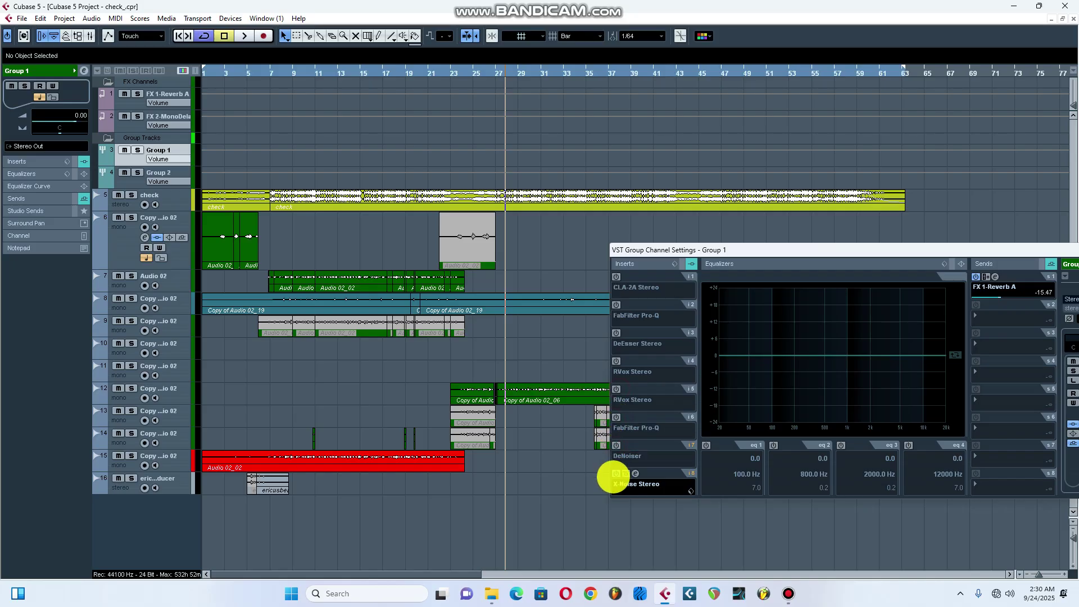
left_click(616, 474)
left_click(976, 277)
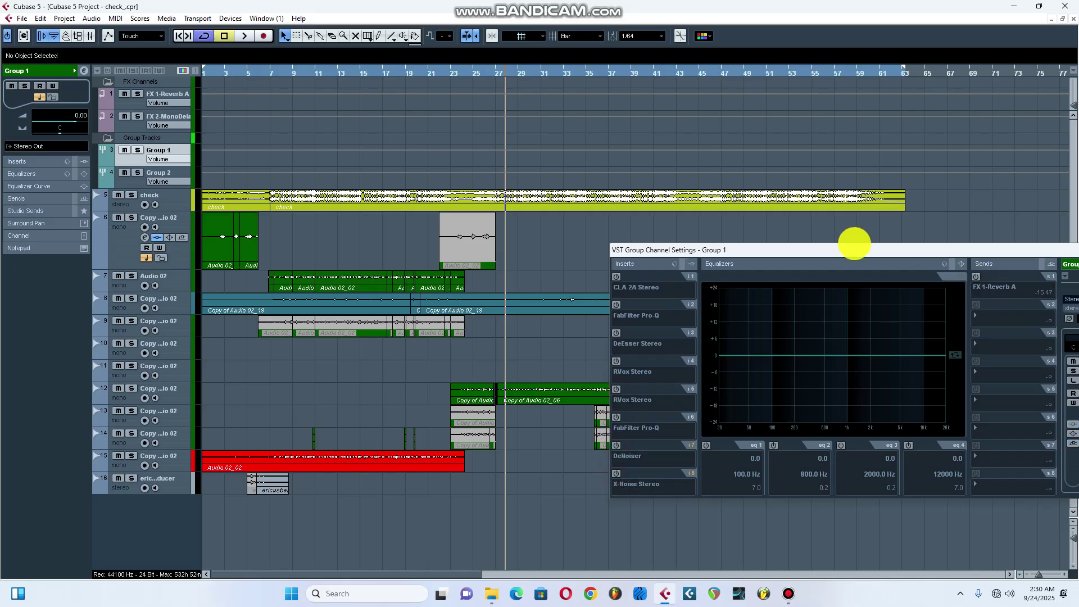
left_click_drag(851, 245, 663, 326)
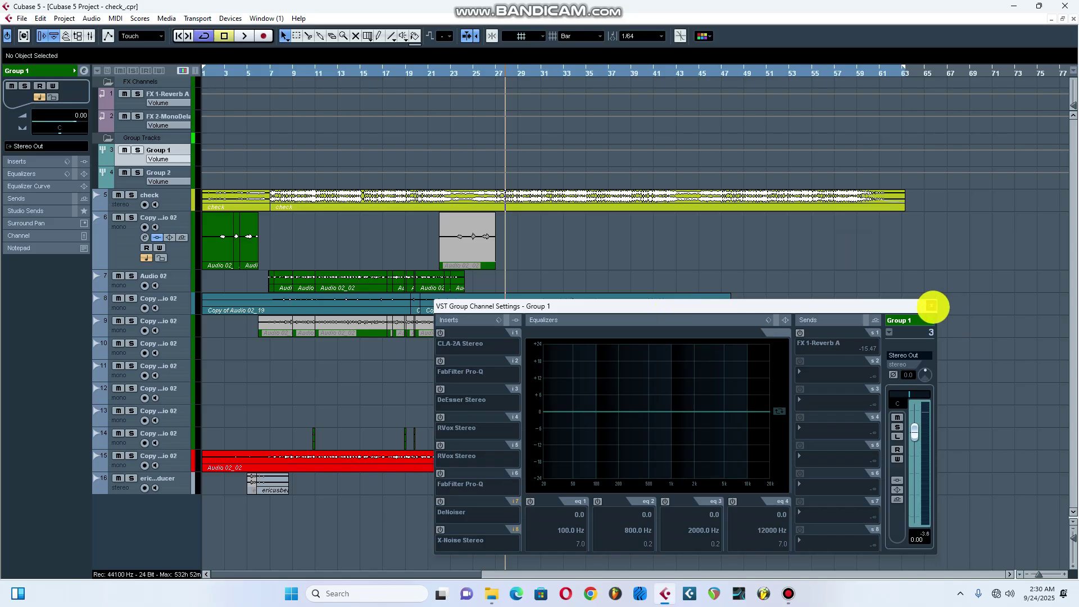
left_click(933, 306)
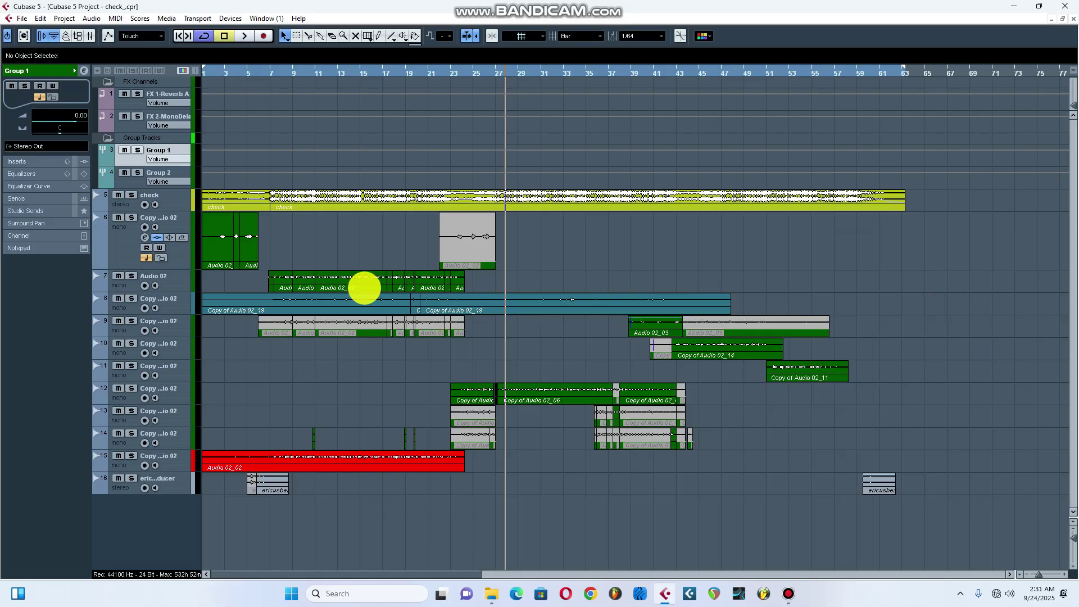
Play the song from bar 7 to hear the unprocessed vocal, and stop playback
left_click(273, 72)
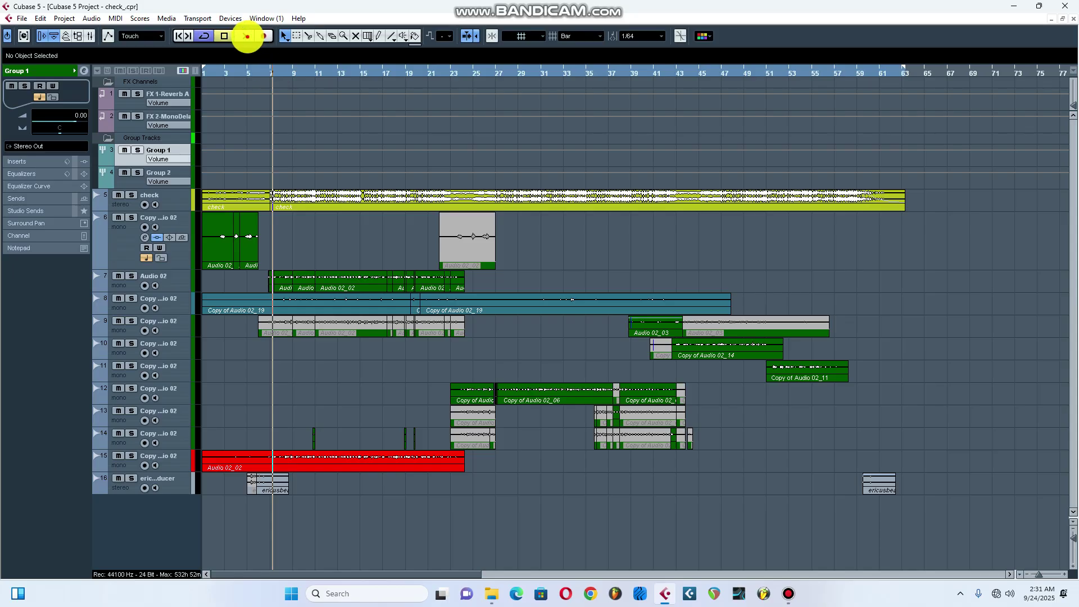
left_click(246, 36)
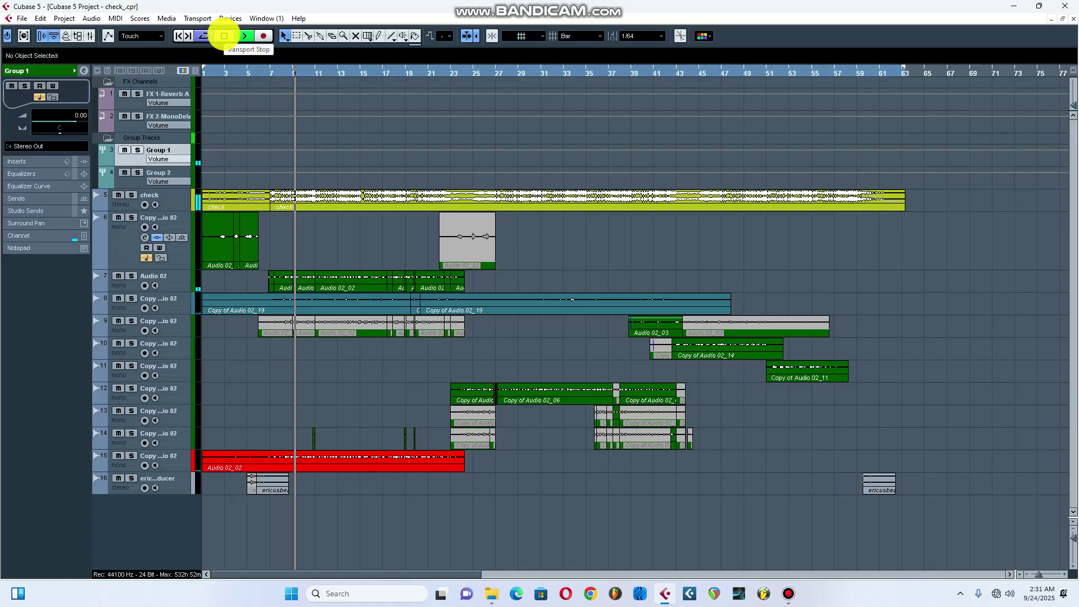
left_click(224, 35)
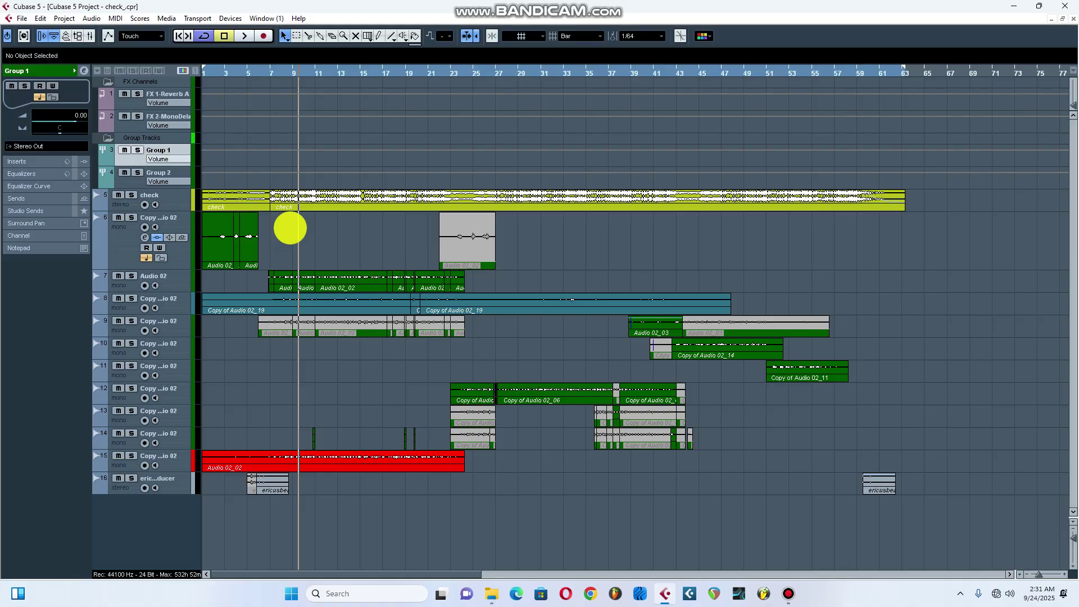
Activate the CLA-2A Stereo compressor in Group 1's first insert and open its editor
left_click(84, 70)
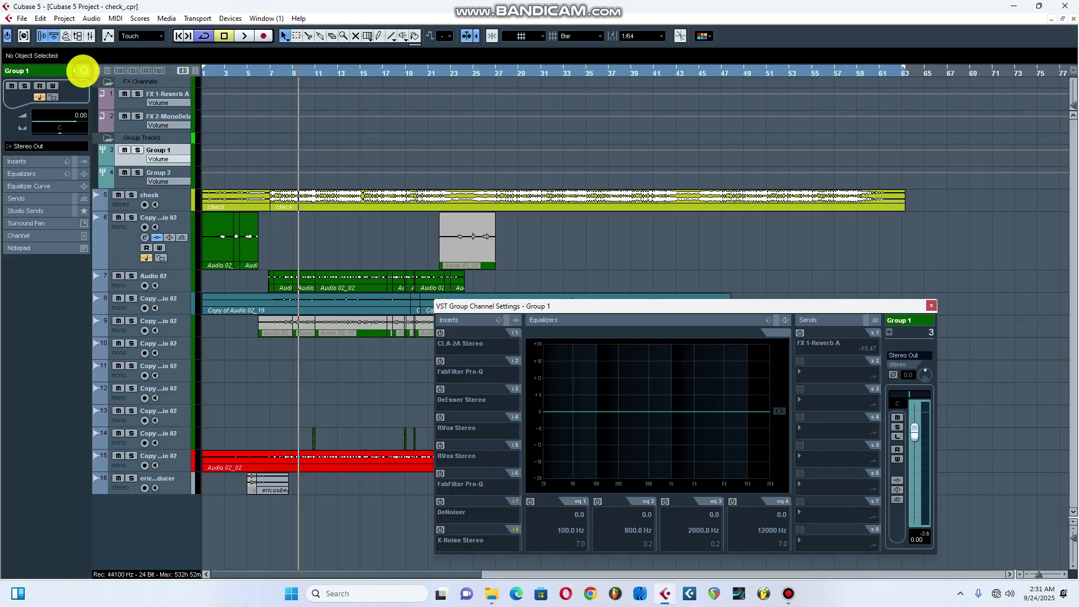
left_click_drag(549, 311, 703, 225)
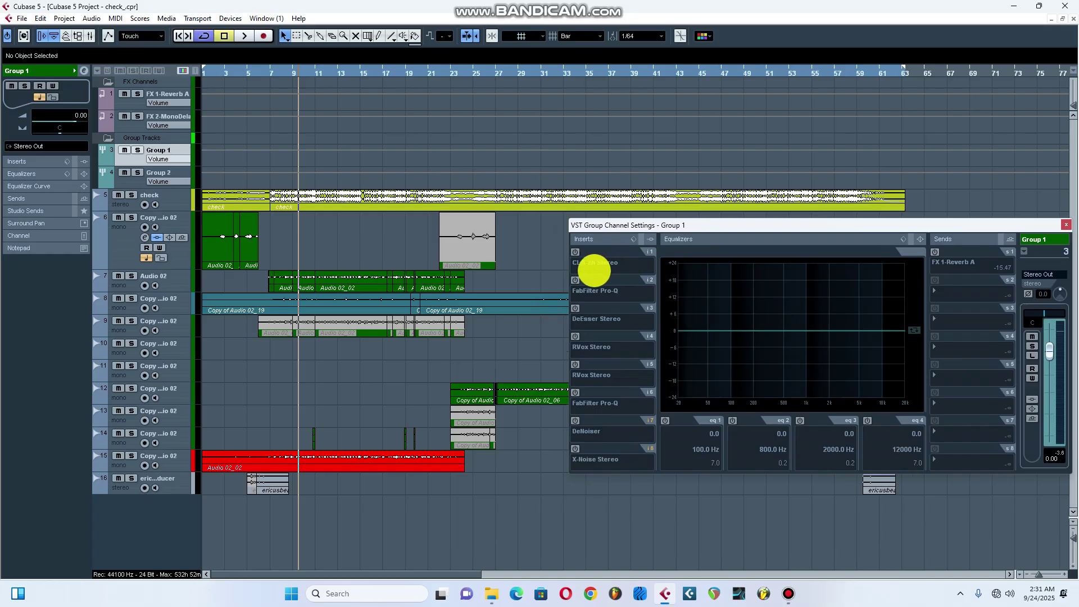
left_click_drag(634, 226, 634, 259)
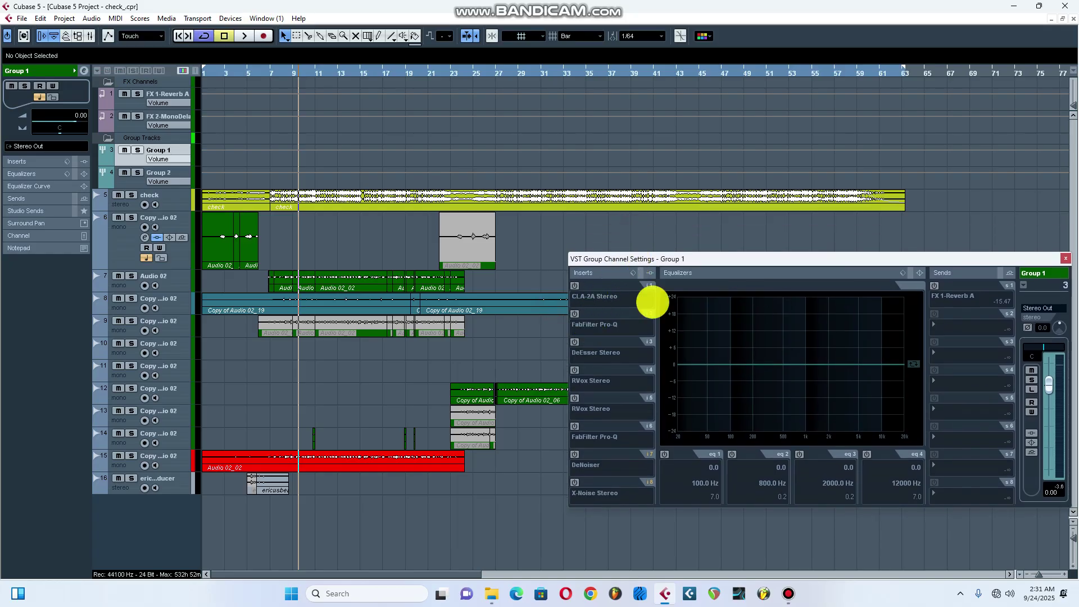
left_click_drag(707, 257, 772, 233)
left_click(639, 262)
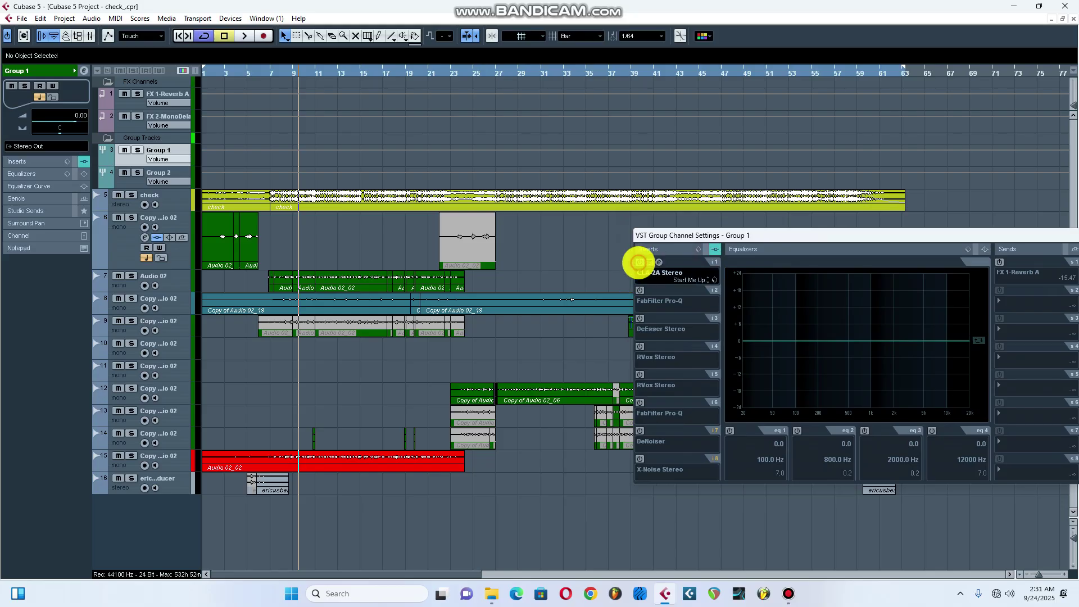
left_click(650, 262)
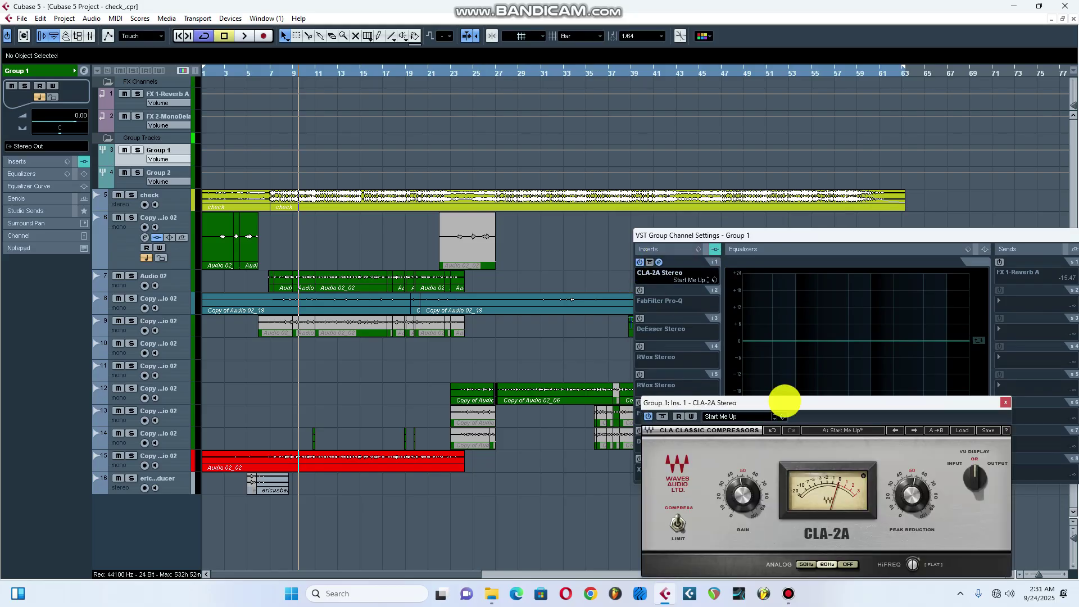
left_click_drag(821, 401, 787, 316)
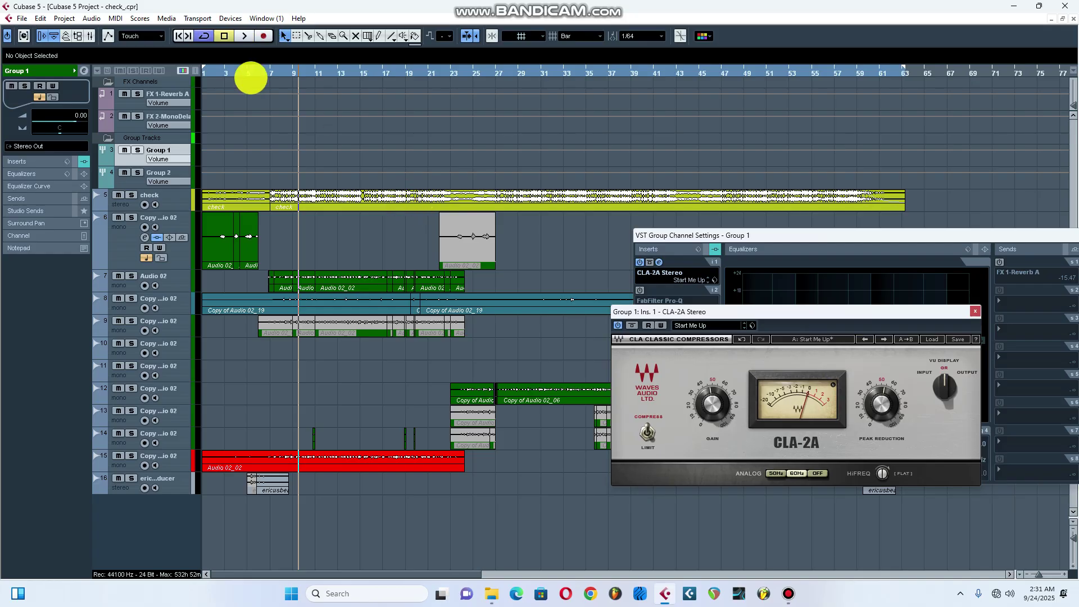
Play the song from bar 7 to hear the vocal through the CLA-2A compressor, and stop playback
left_click(268, 71)
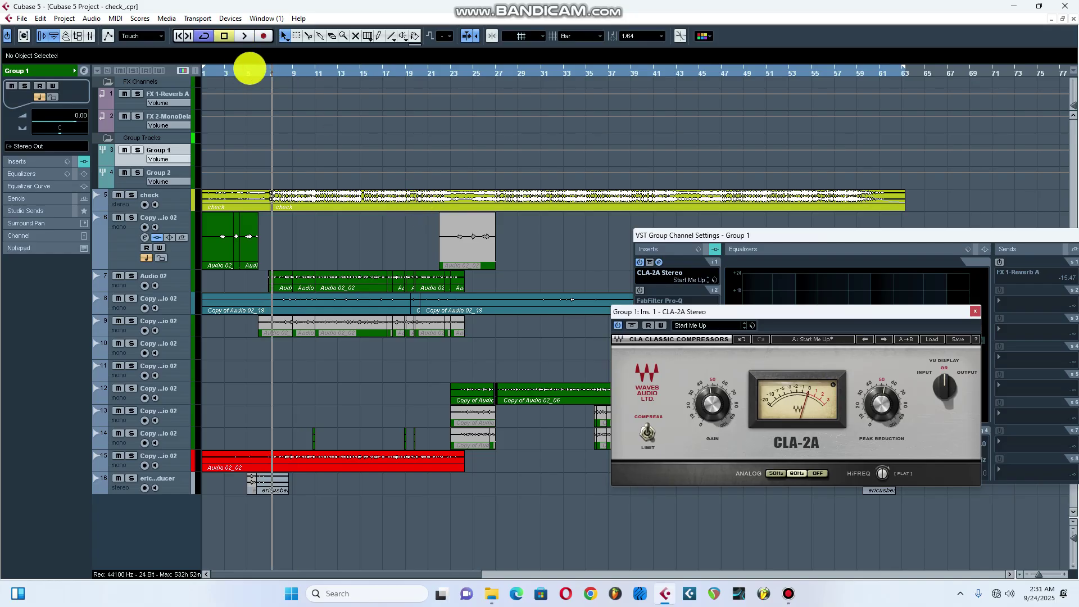
left_click(245, 36)
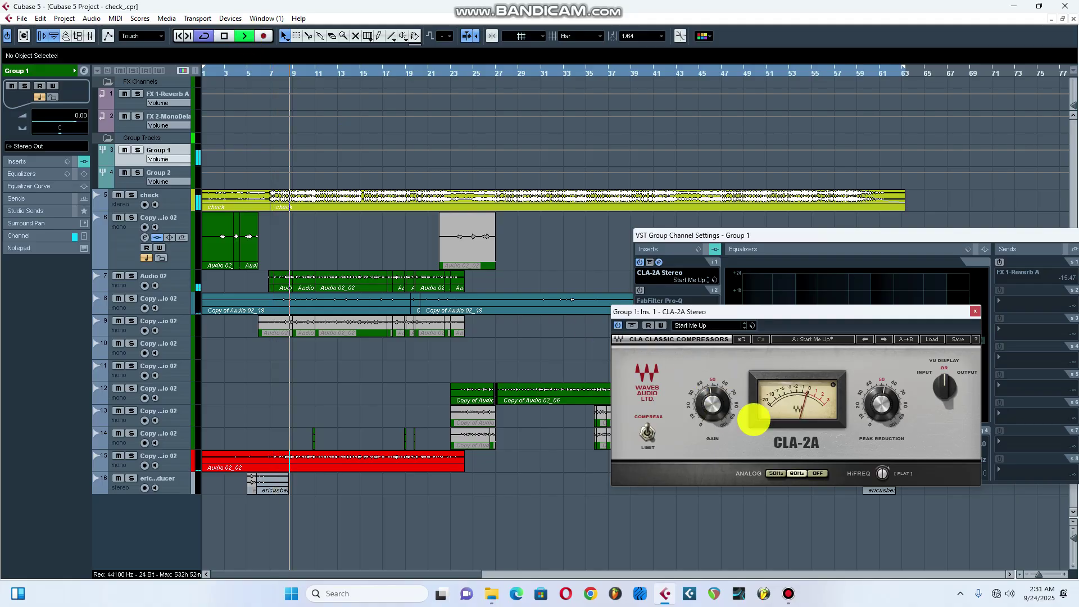
left_click(224, 36)
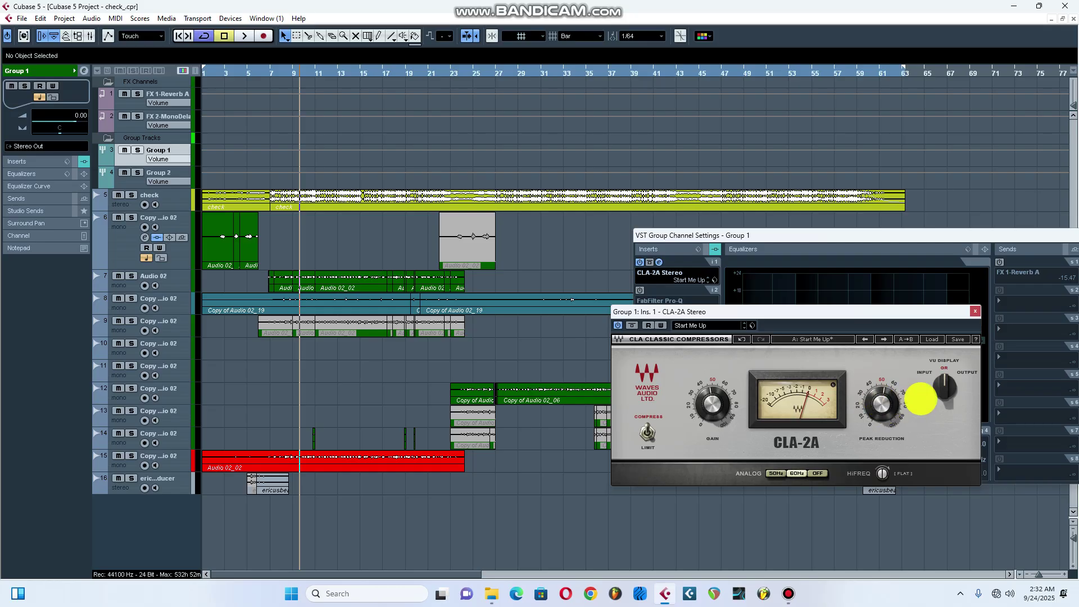
Activate and open the FabFilter Pro-Q in Group 1's second insert and start playback from bar 7
left_click_drag(791, 311, 729, 417)
left_click_drag(775, 235, 800, 192)
left_click(656, 245)
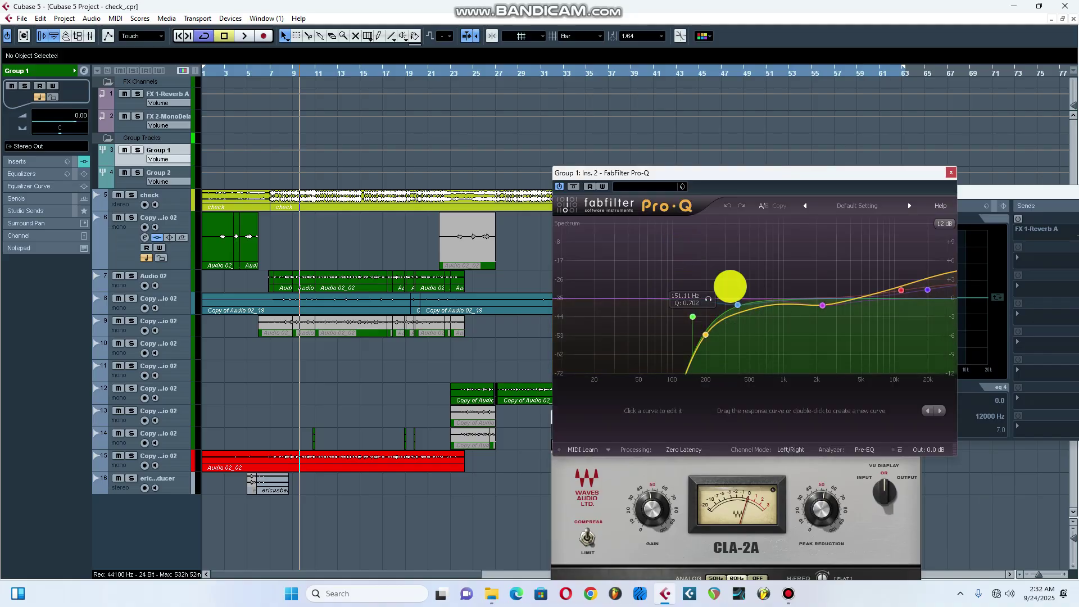
left_click(273, 73)
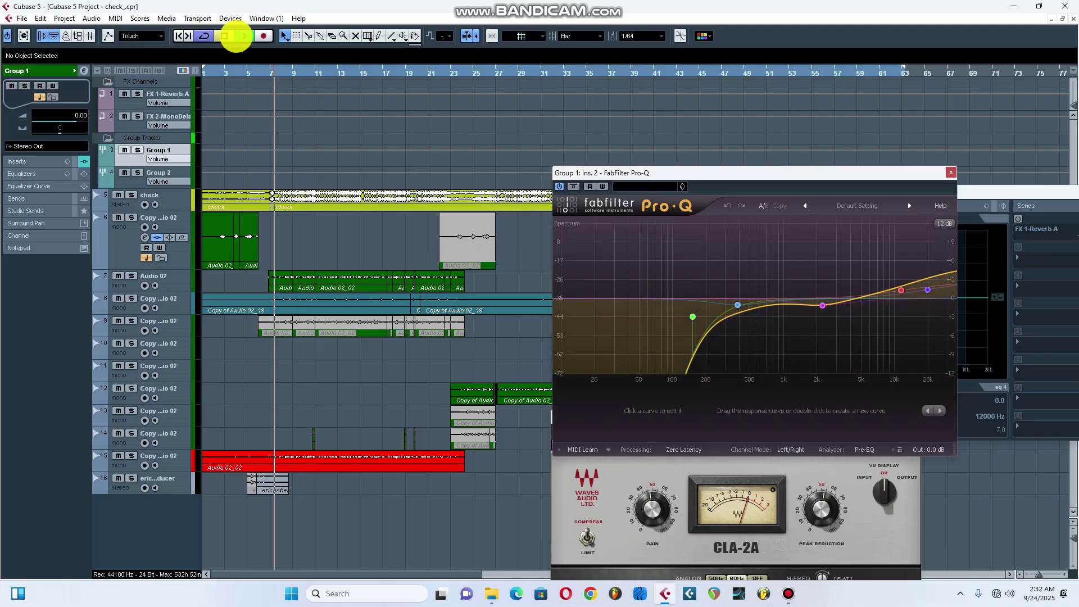
left_click(243, 36)
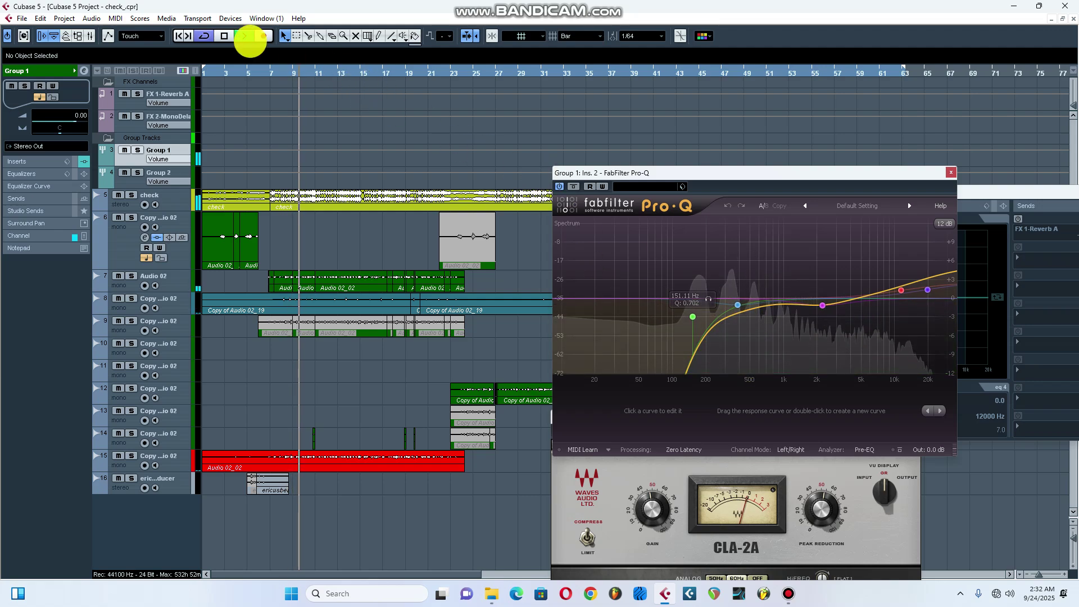
Stop playback and close the second insert's FabFilter Pro-Q editor
left_click(224, 35)
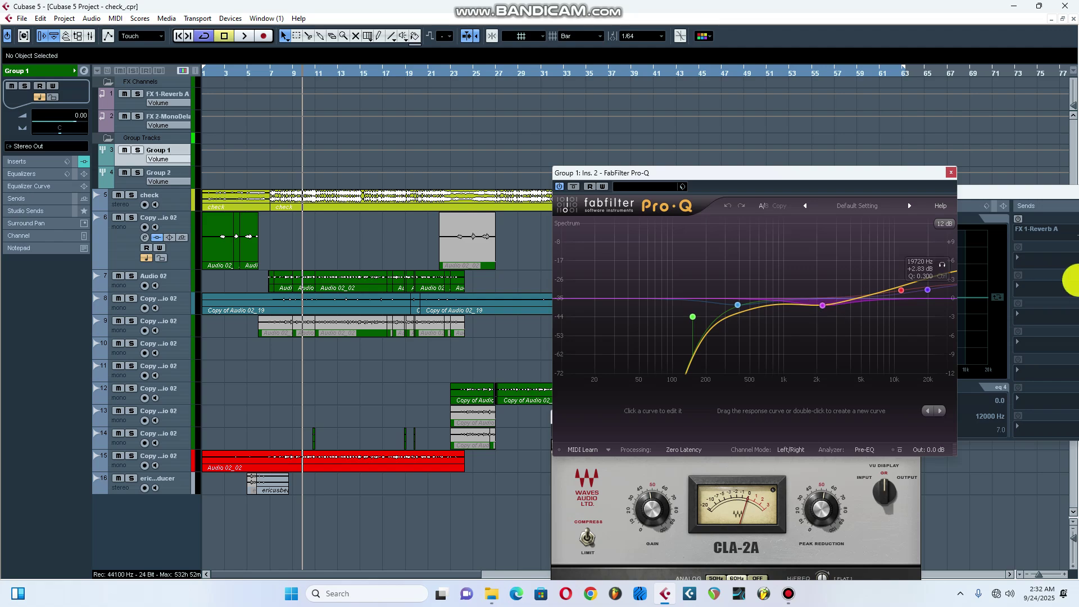
left_click_drag(901, 290, 913, 283)
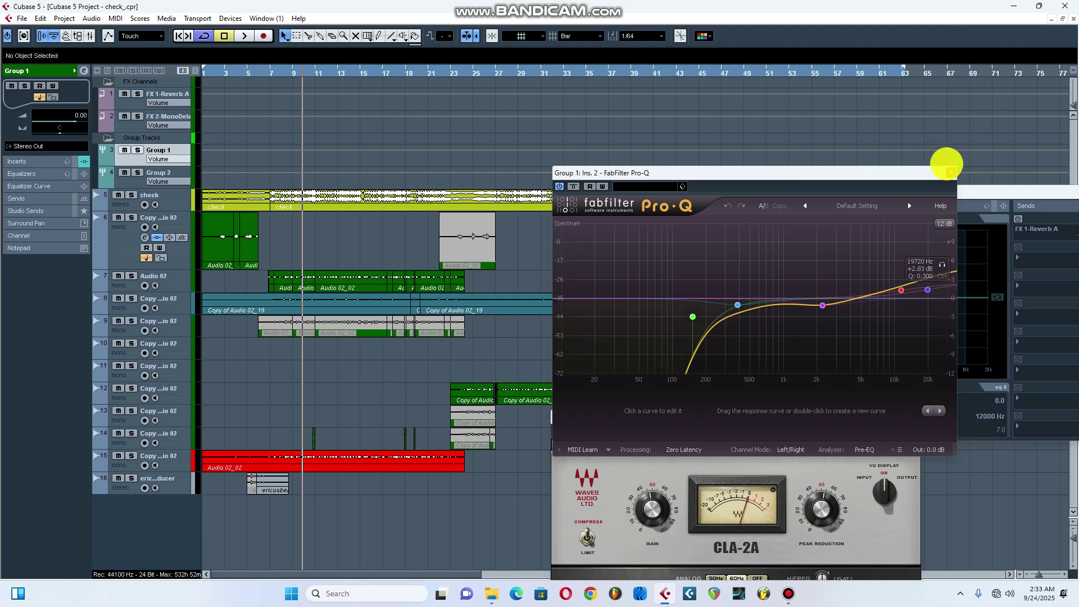
left_click(951, 172)
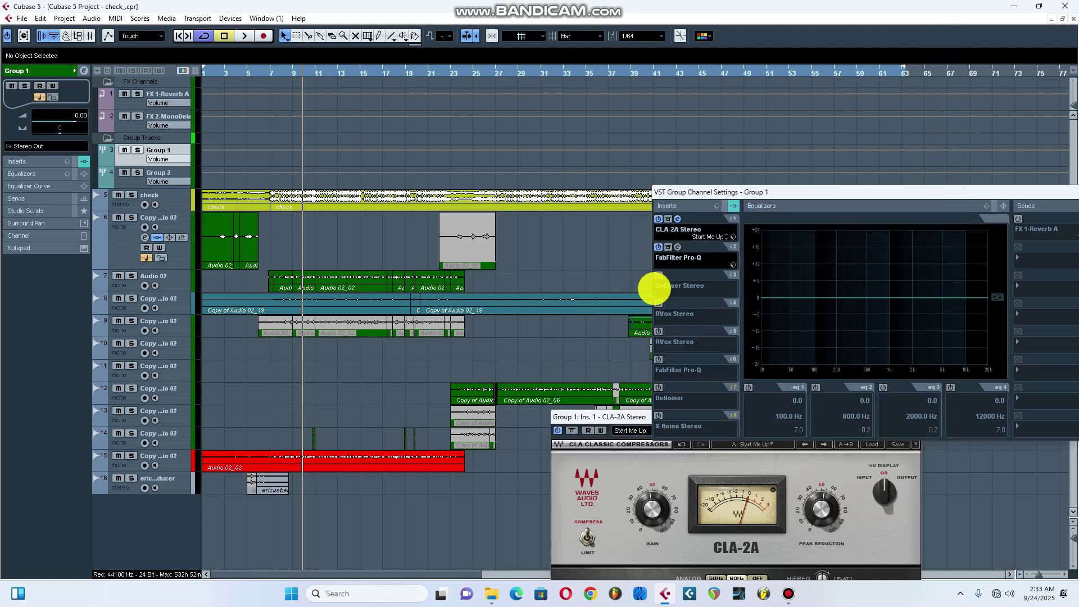
Activate and open DeEsser Stereo in Group 1's third insert, load the Mink Pop Vocal preset, and close the editor
left_click(677, 276)
left_click(663, 318)
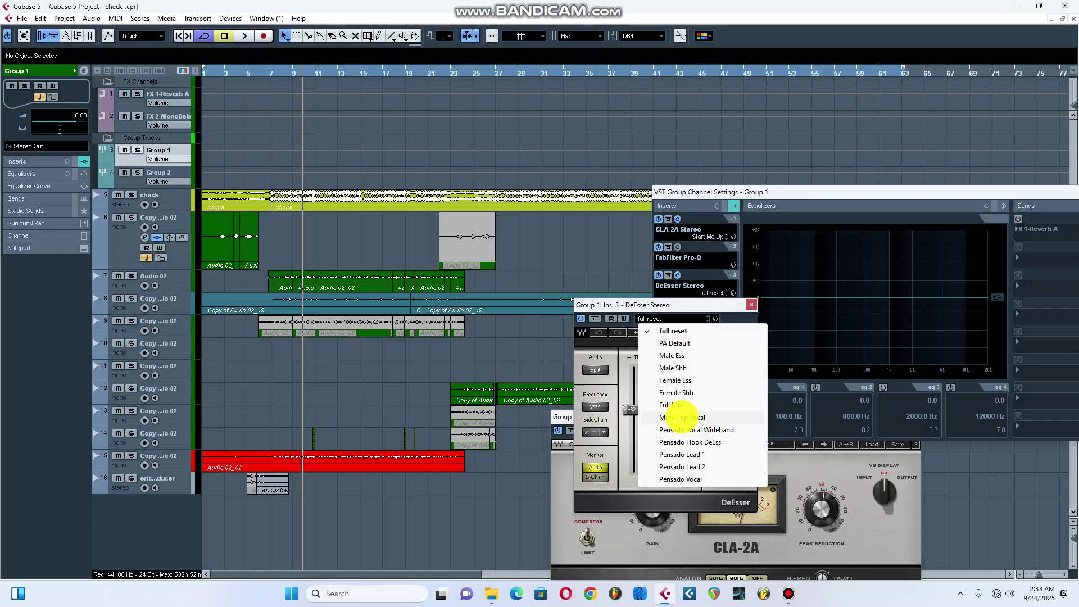
left_click(689, 417)
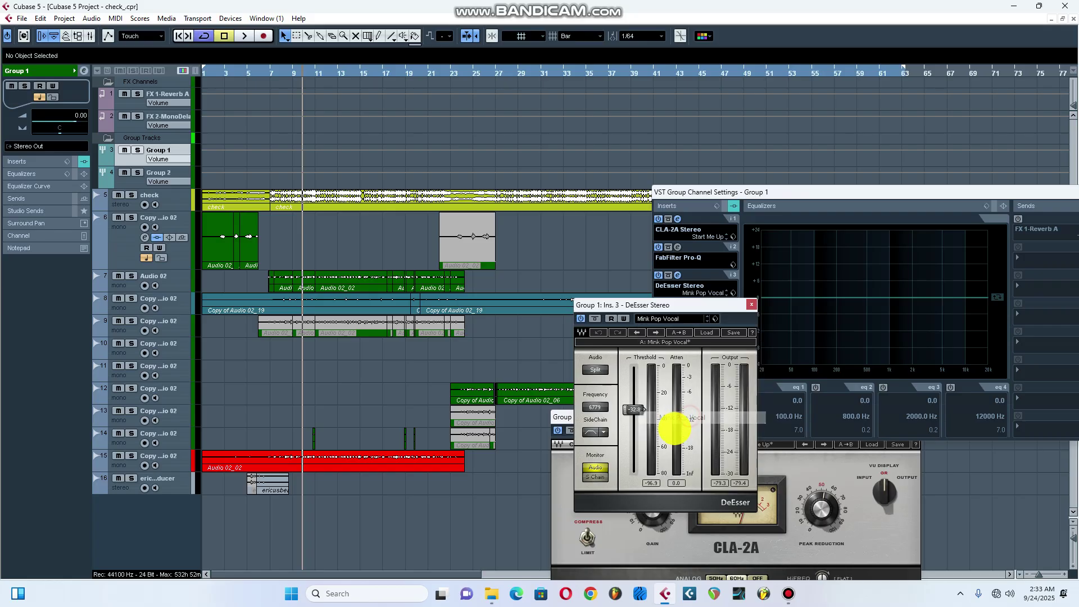
left_click(752, 304)
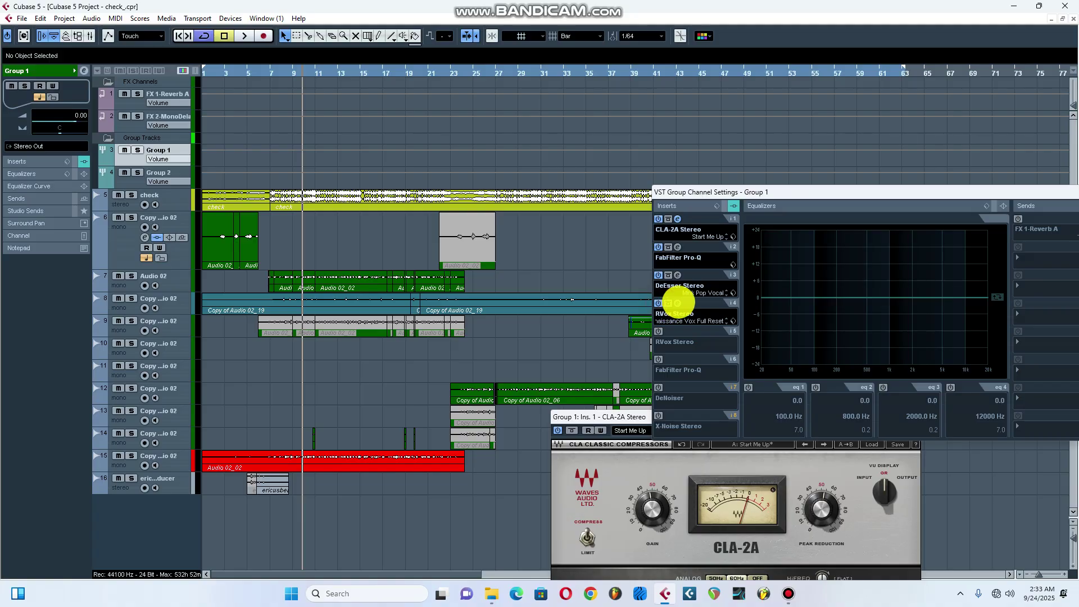
Activate and open RVox Stereo in Group 1's fourth insert and raise its gate to about -55.6
left_click(677, 303)
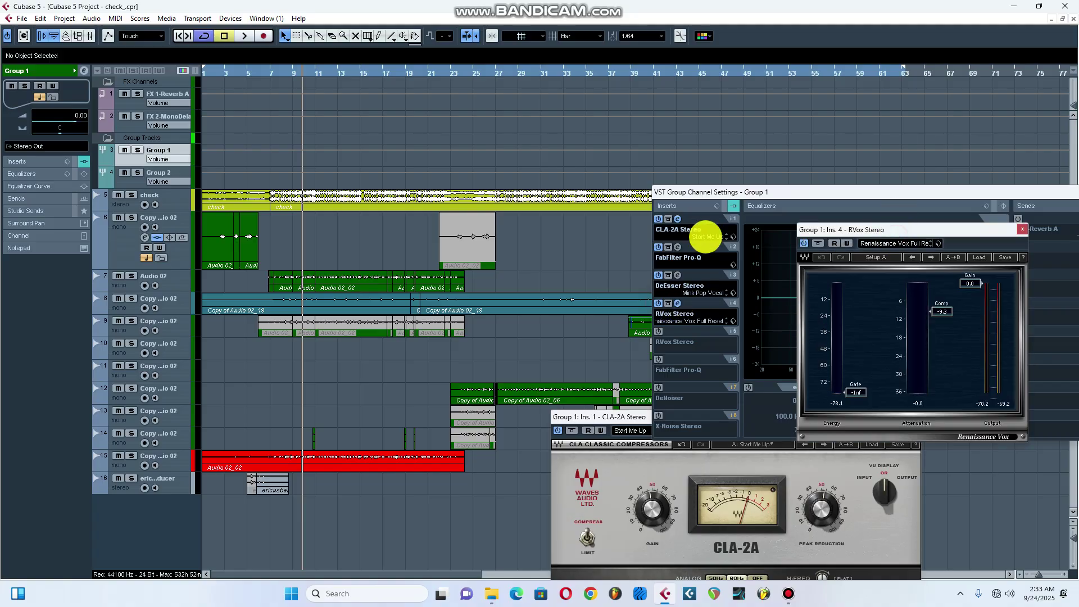
left_click_drag(855, 228, 667, 282)
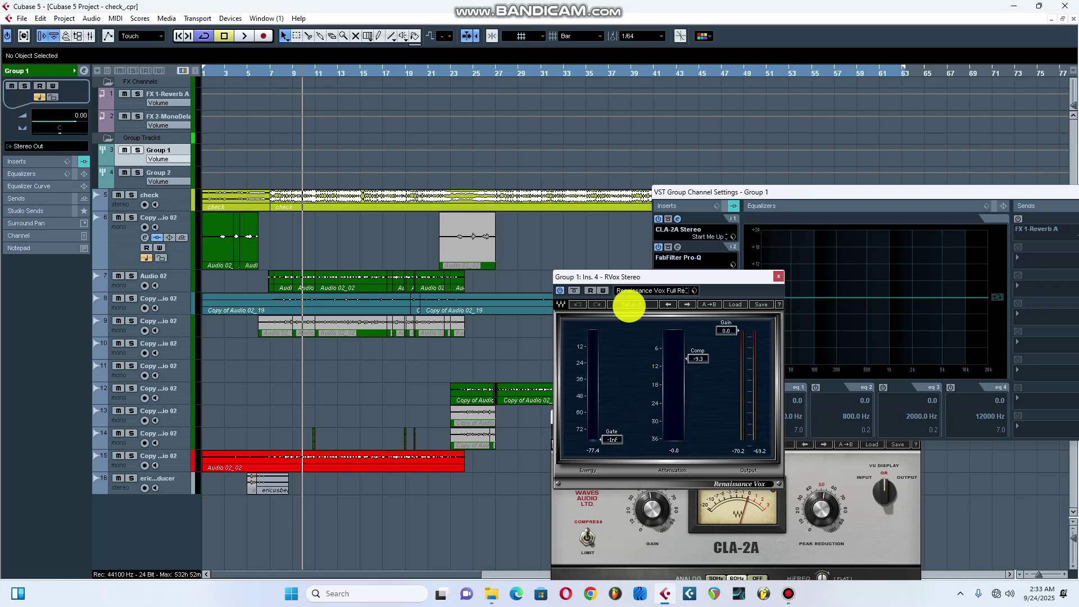
left_click_drag(601, 434, 602, 410)
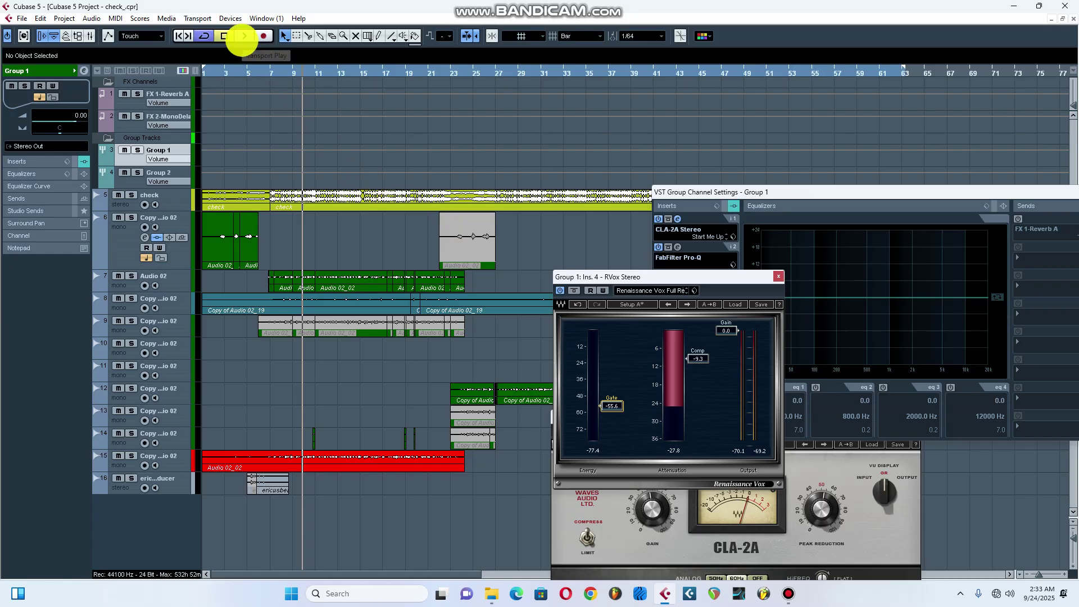
Fine-tune the fourth insert's RVox gate to about -56.8 during playback, stop the song, and move the editor off the insert list
left_click(244, 35)
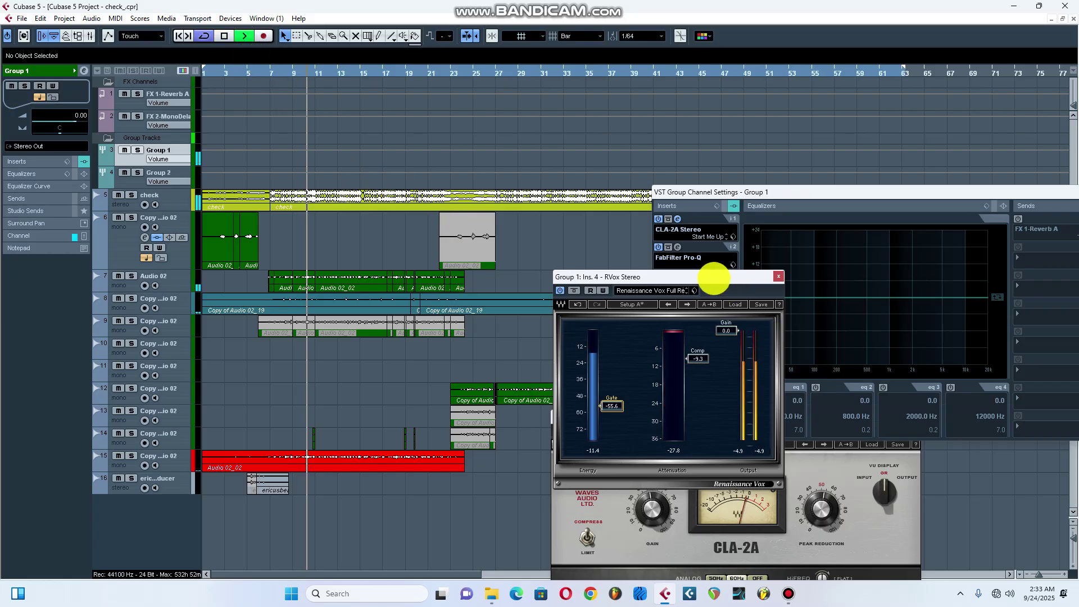
left_click_drag(716, 279, 786, 279)
left_click_drag(684, 406, 684, 408)
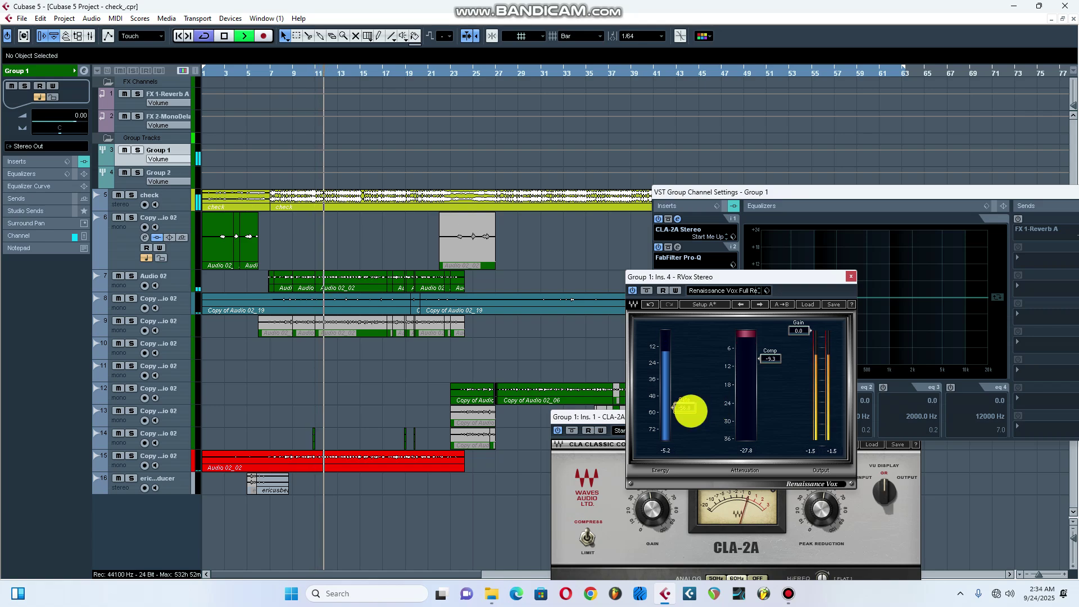
left_click(224, 35)
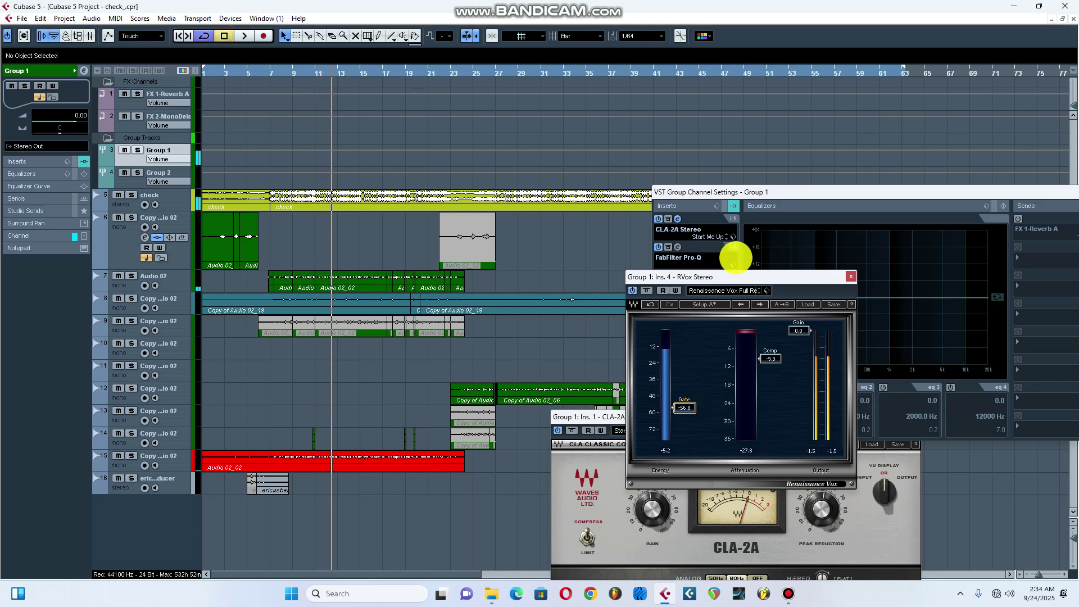
left_click_drag(725, 271, 494, 254)
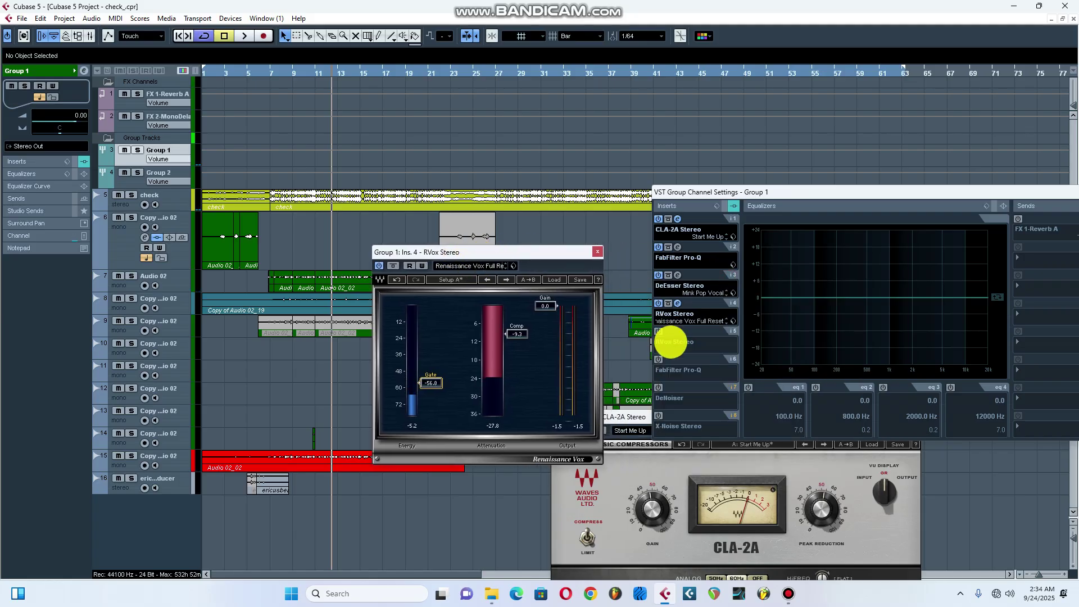
Activate and open RVox Stereo in Group 1's fifth insert and audition the vocal with both RVox editors in view
left_click(659, 332)
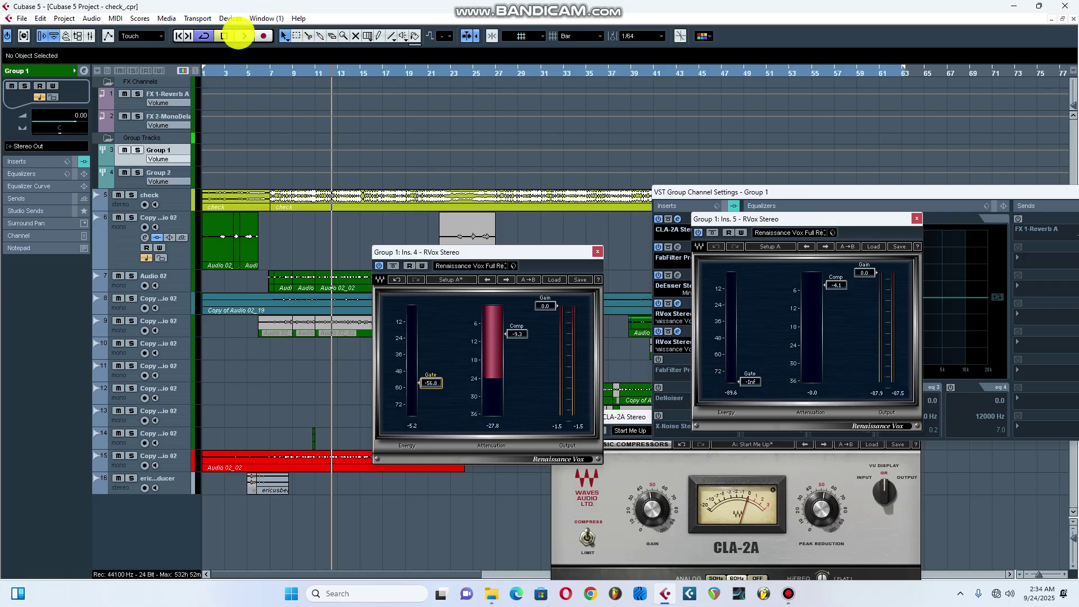
left_click(248, 36)
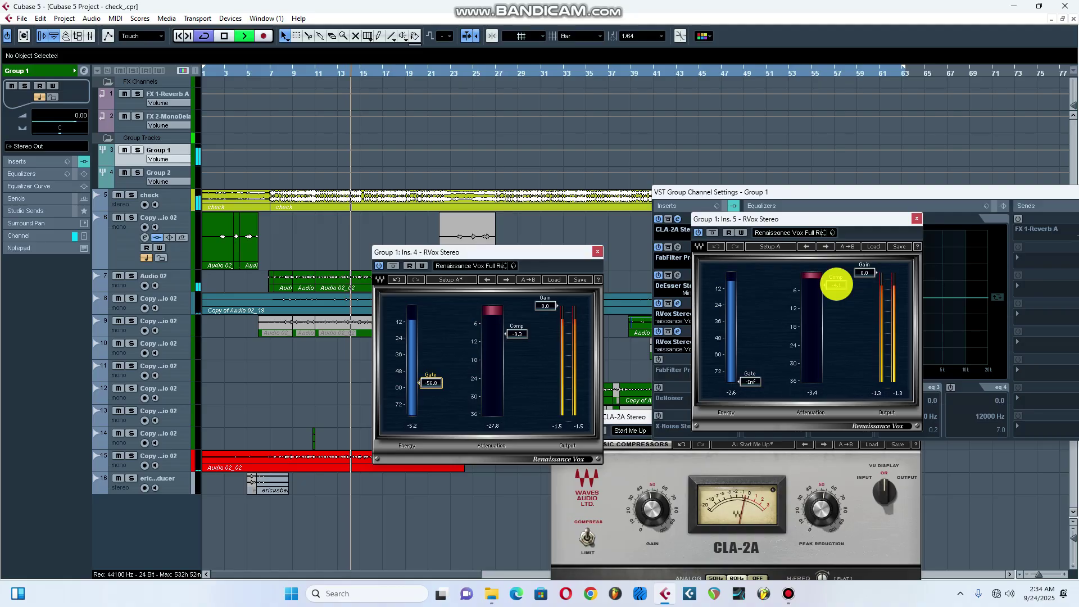
left_click_drag(882, 224, 338, 190)
left_click(539, 255)
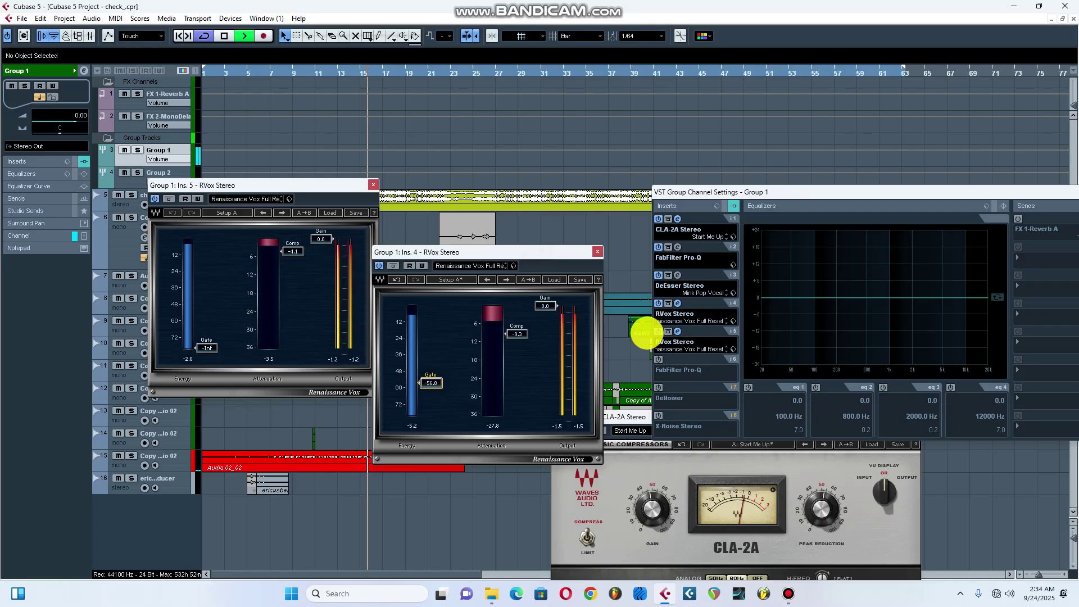
left_click(224, 36)
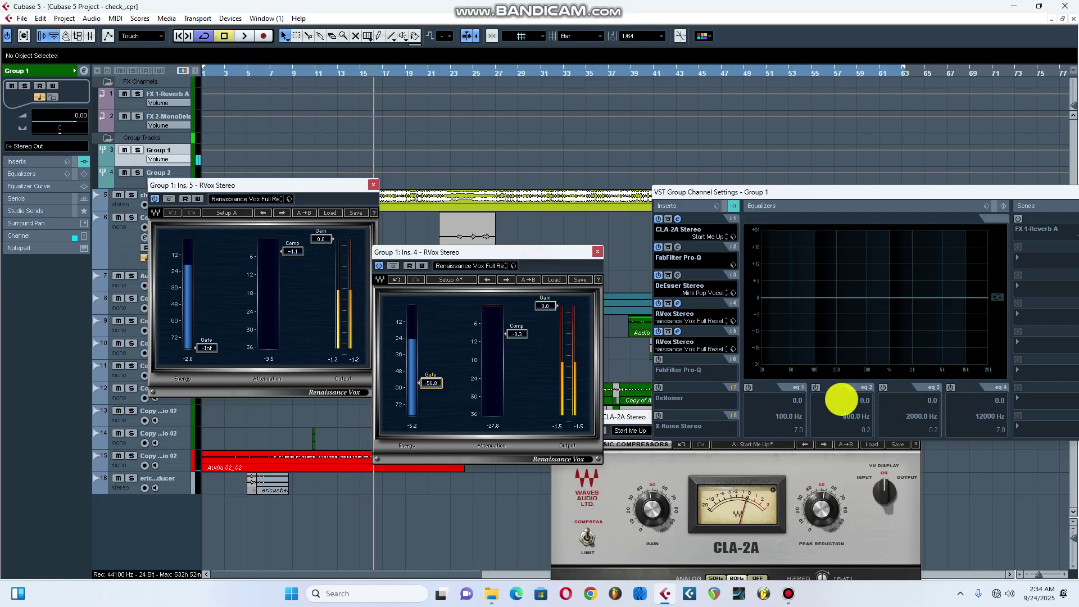
Activate and open FabFilter Pro-Q in Group 1's sixth insert and shift its 304 Hz bell band to about 322 Hz with a slight cut
left_click(659, 359)
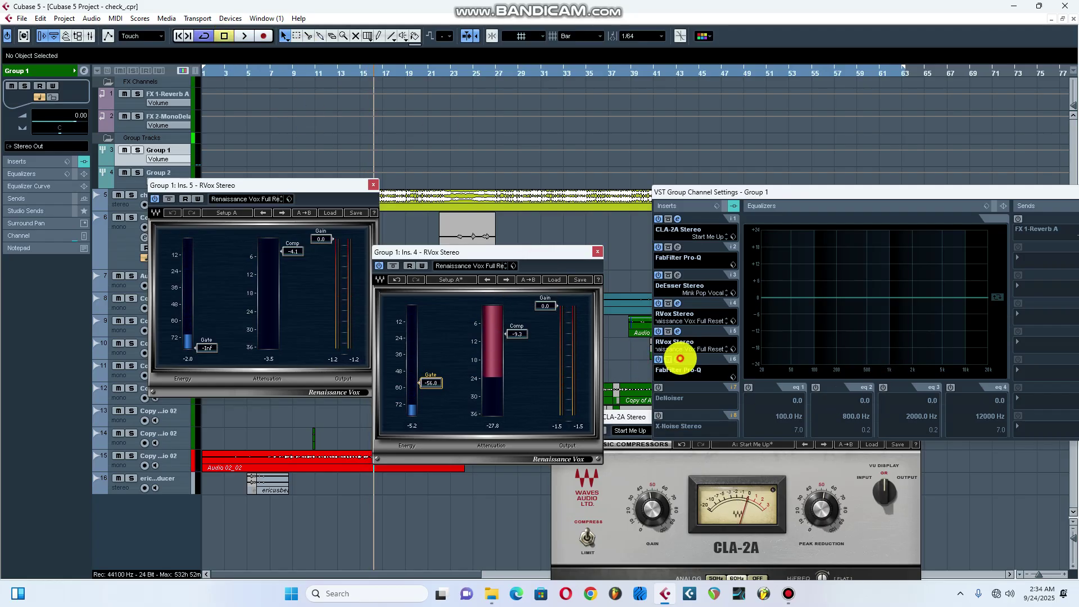
left_click(678, 359)
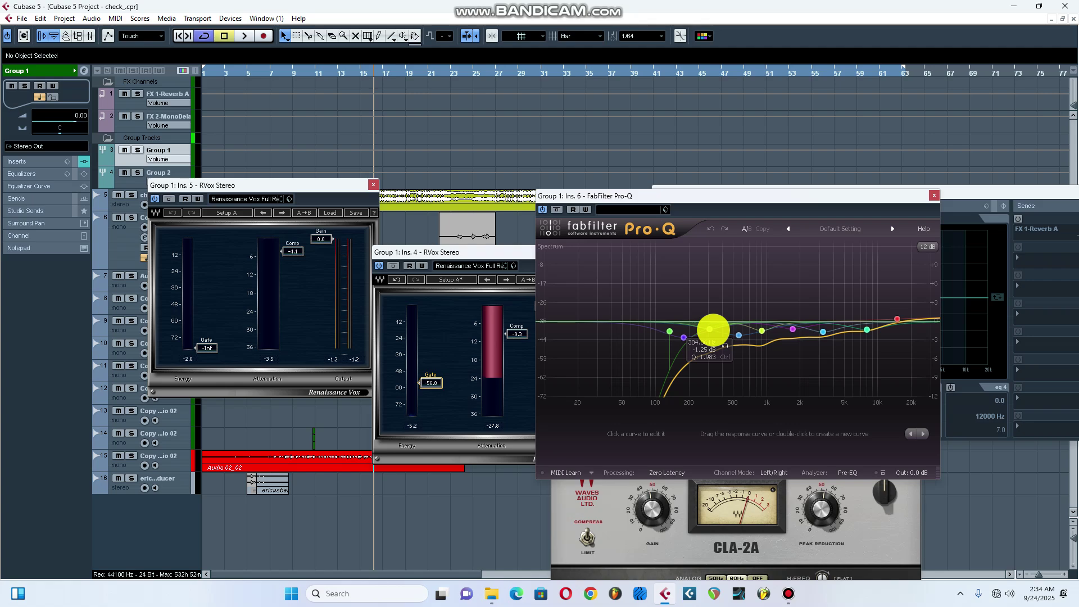
left_click_drag(709, 329, 712, 298)
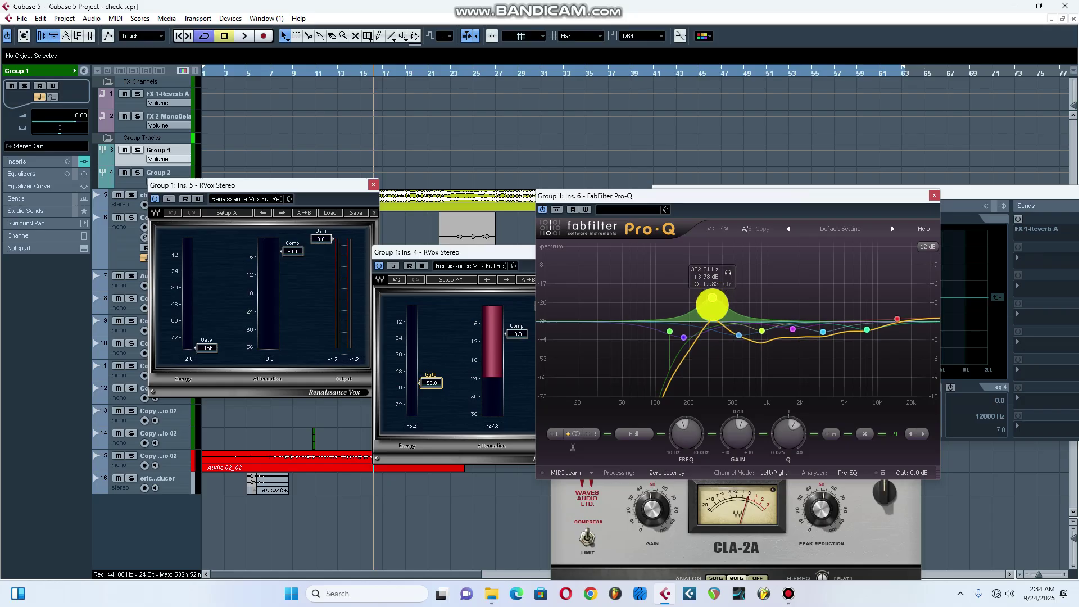
left_click_drag(712, 436, 730, 457)
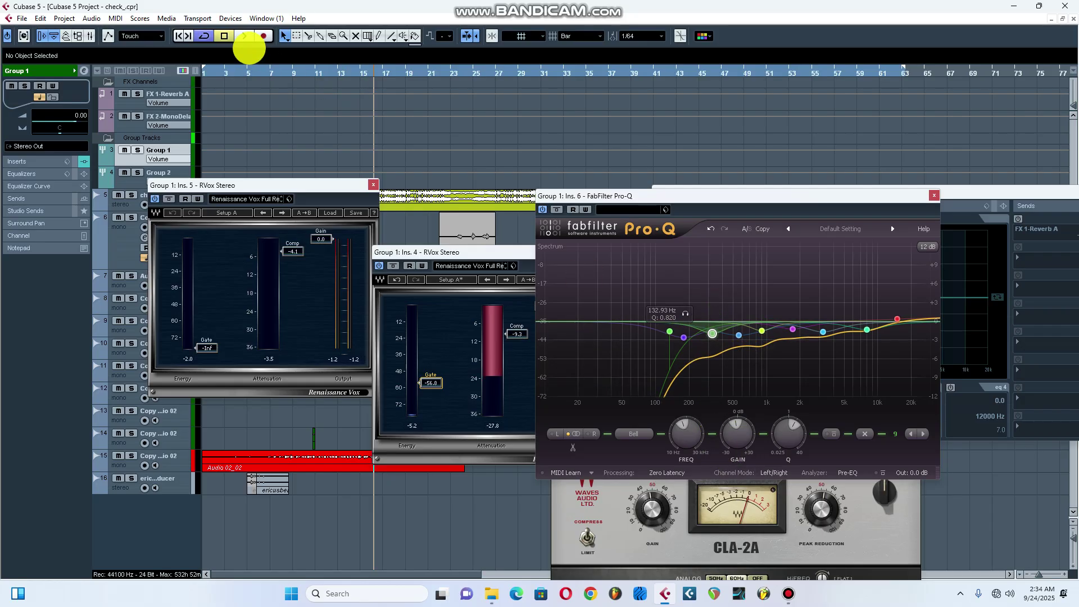
Compare the vocal with the sixth insert's Pro-Q active and bypassed, leave it active, and close its editor
left_click(243, 35)
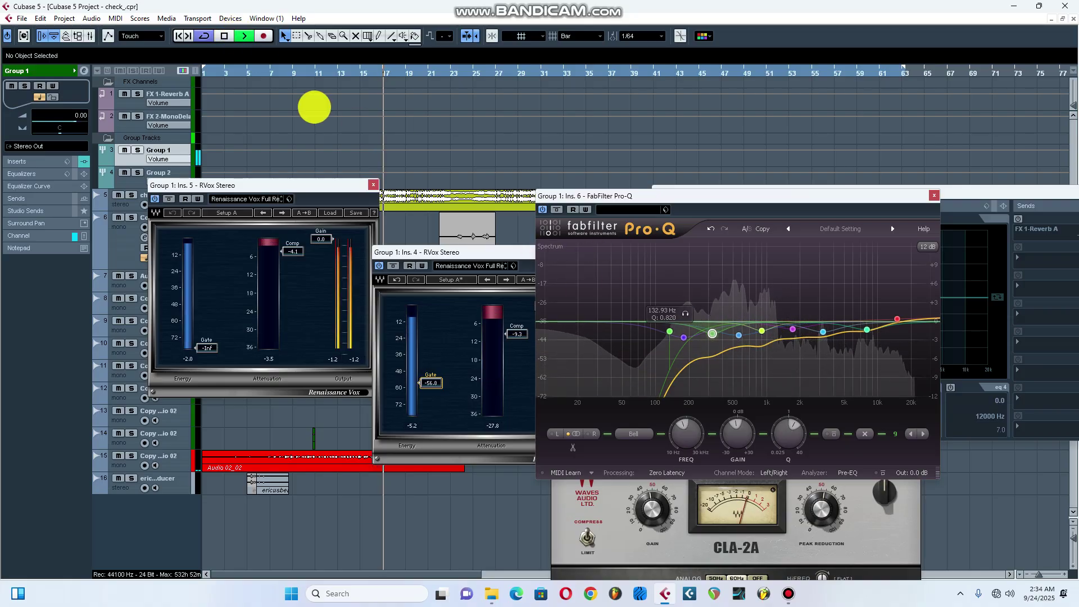
left_click(223, 36)
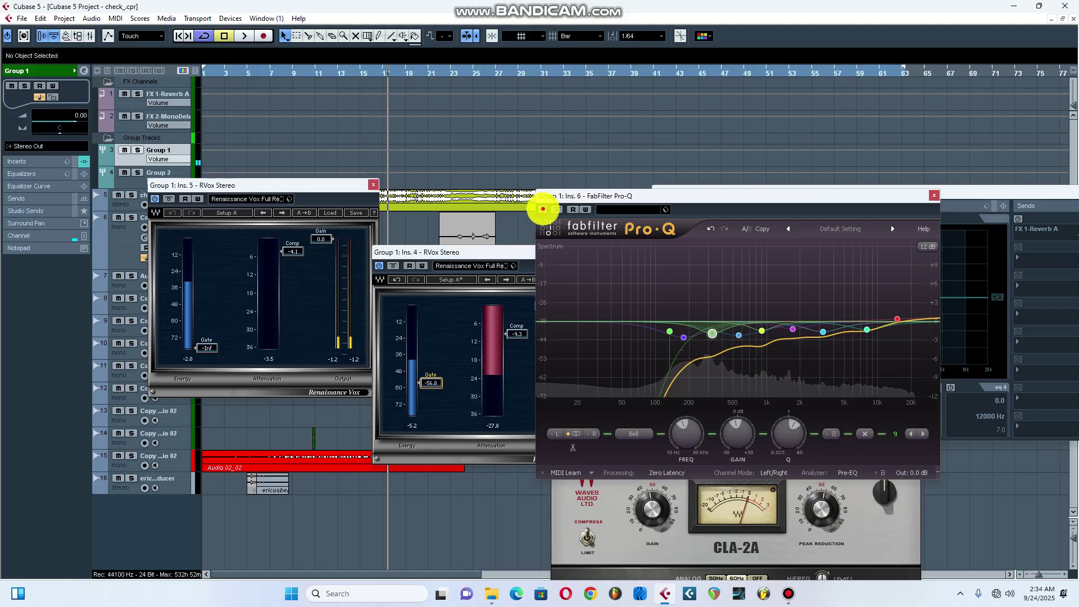
left_click(240, 37)
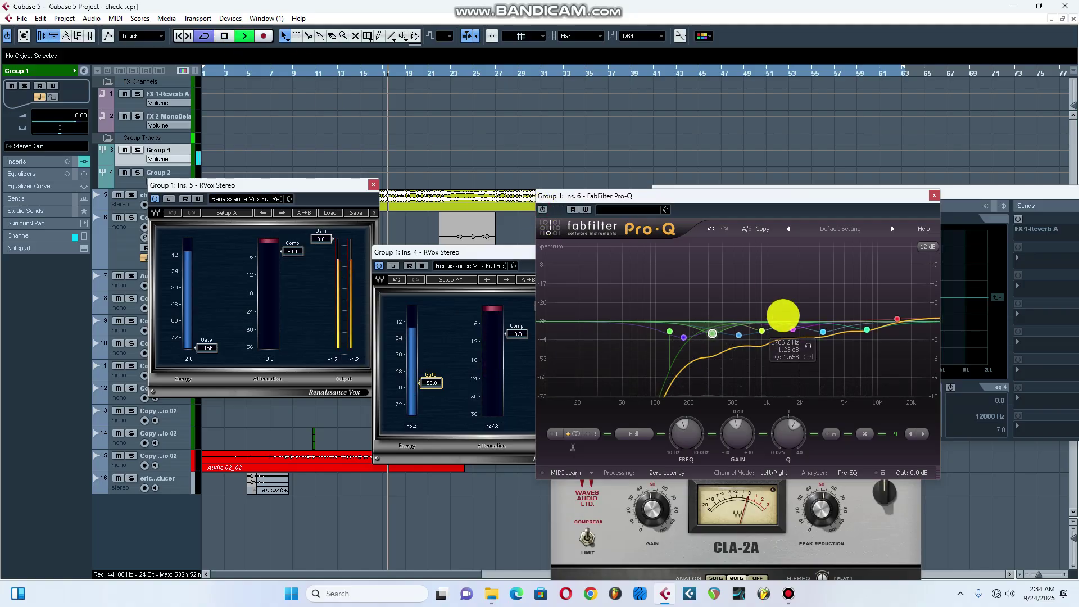
left_click(224, 36)
left_click(545, 211)
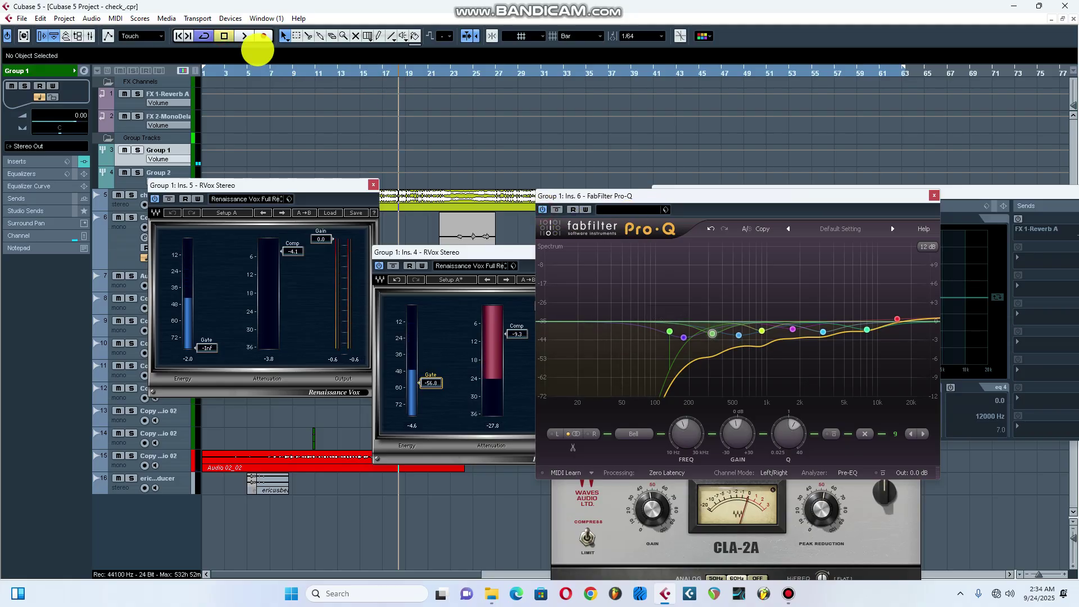
left_click(245, 36)
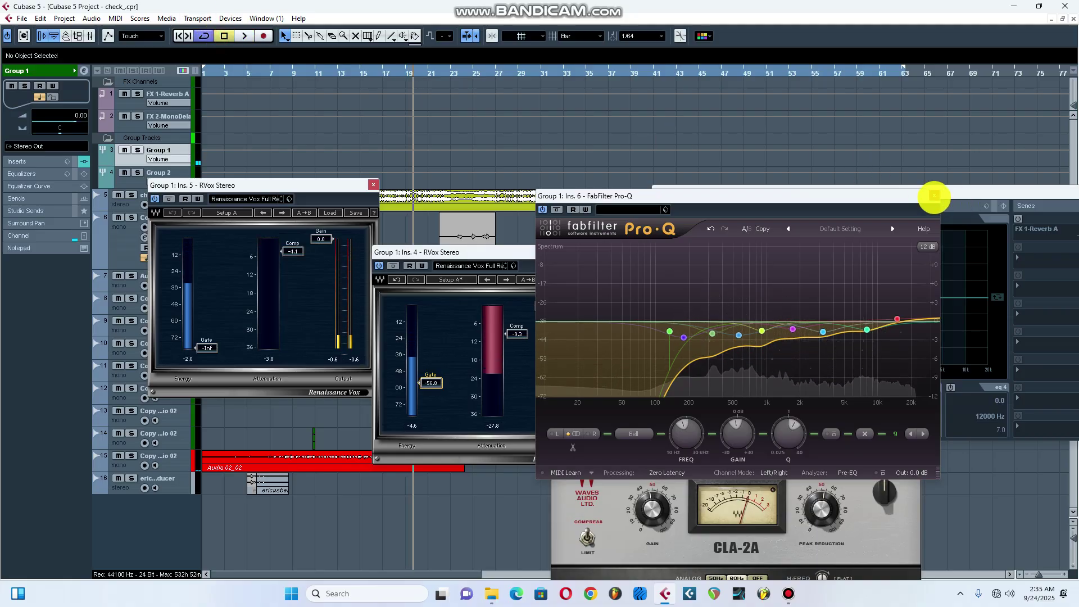
left_click(934, 195)
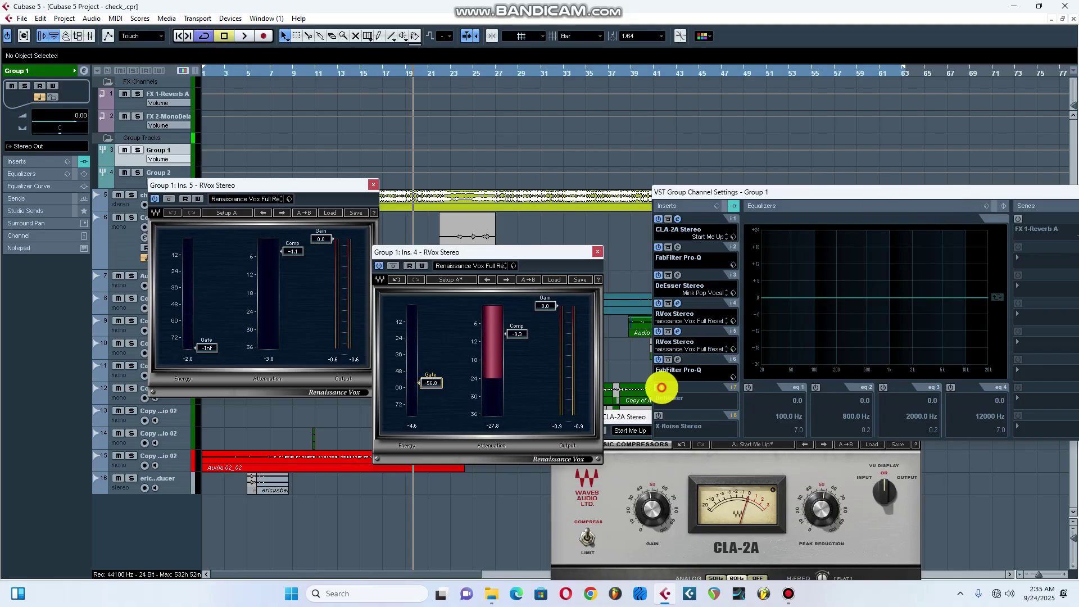
Activate and open DeNoiser in Group 1's seventh insert, select the Low preset, and close the editor
left_click(661, 387)
left_click(676, 388)
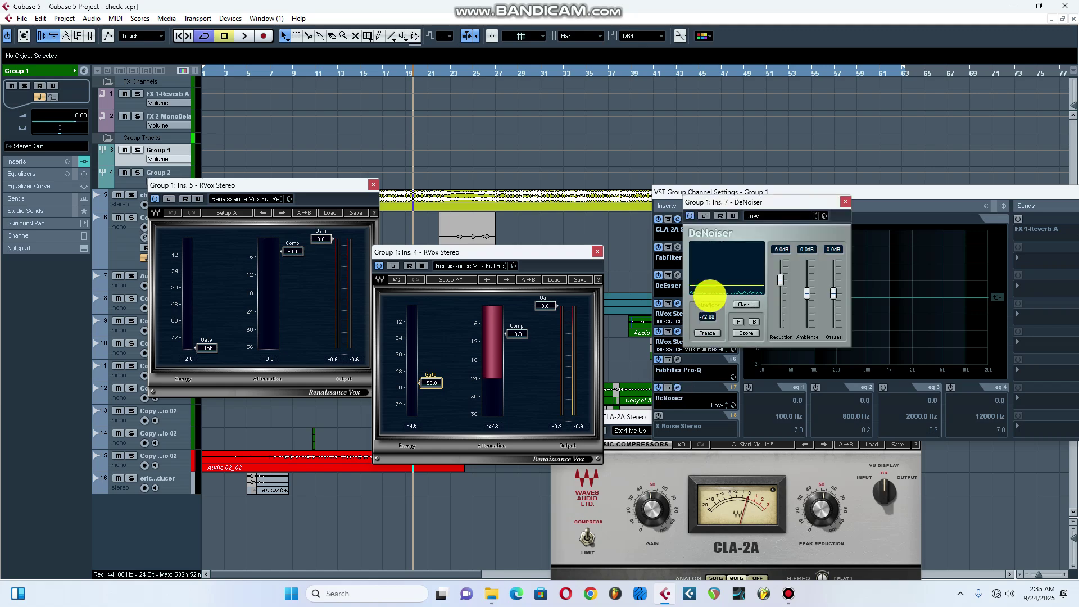
left_click_drag(781, 200, 757, 274)
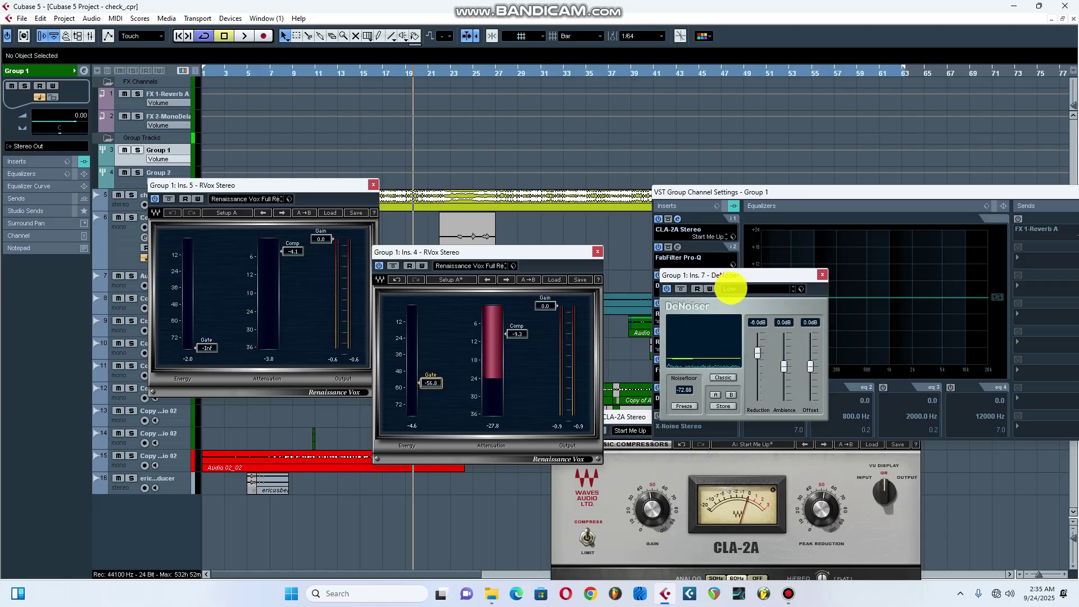
left_click(729, 288)
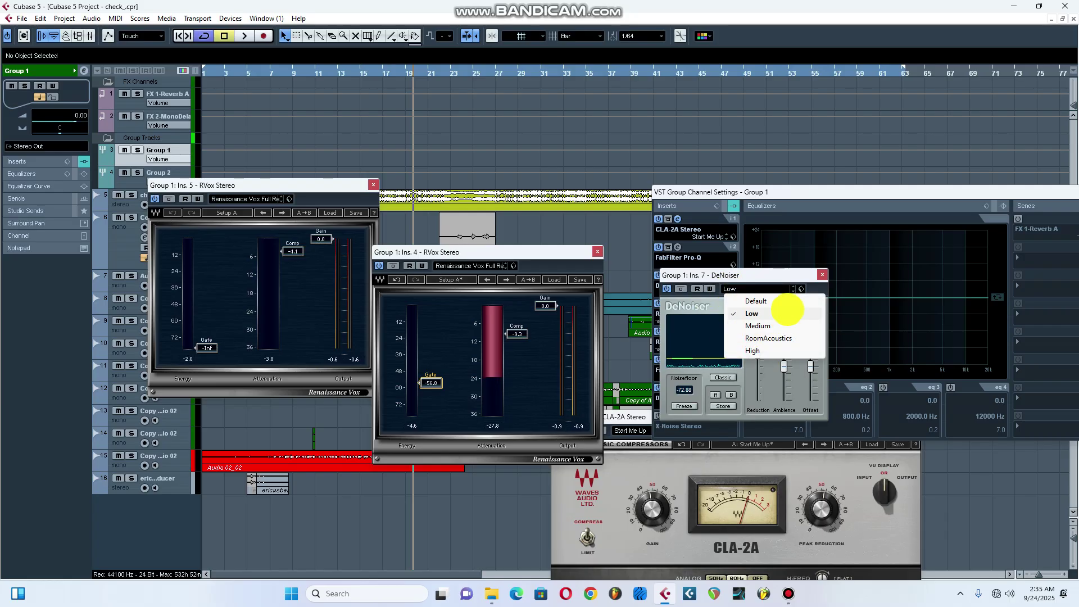
left_click(751, 313)
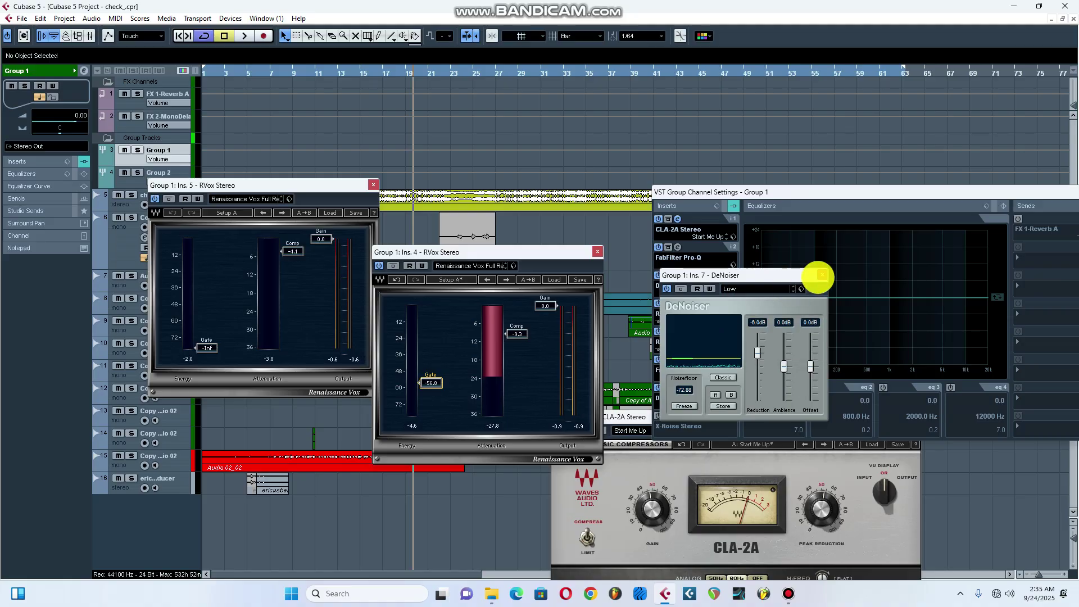
left_click(821, 275)
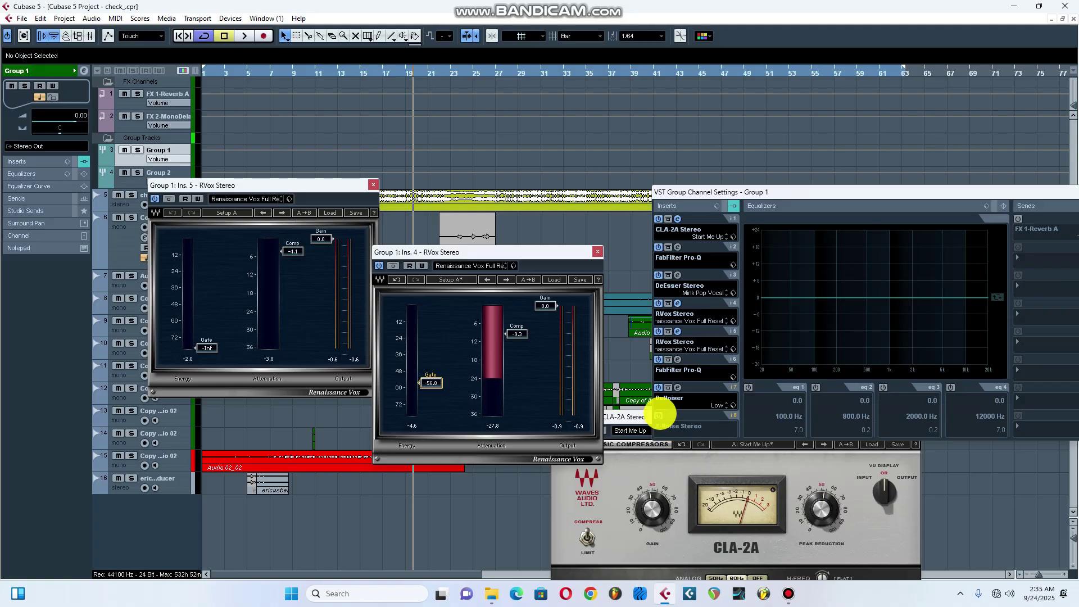
Activate and open X-Noise Stereo in Group 1's eighth insert and audition the vocal from just before bar 13
left_click(678, 415)
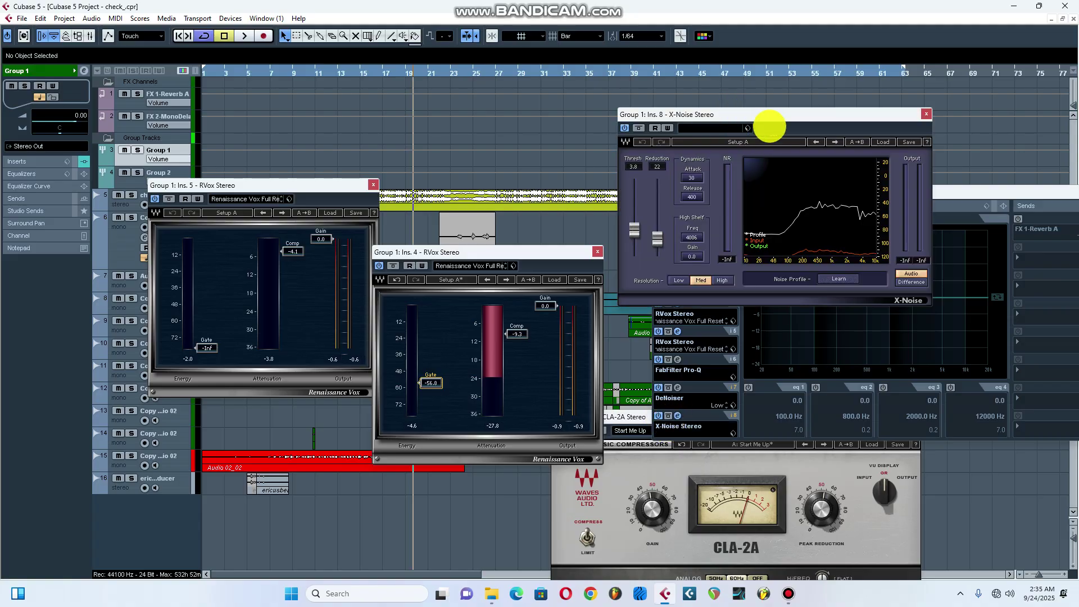
left_click(334, 71)
left_click(245, 36)
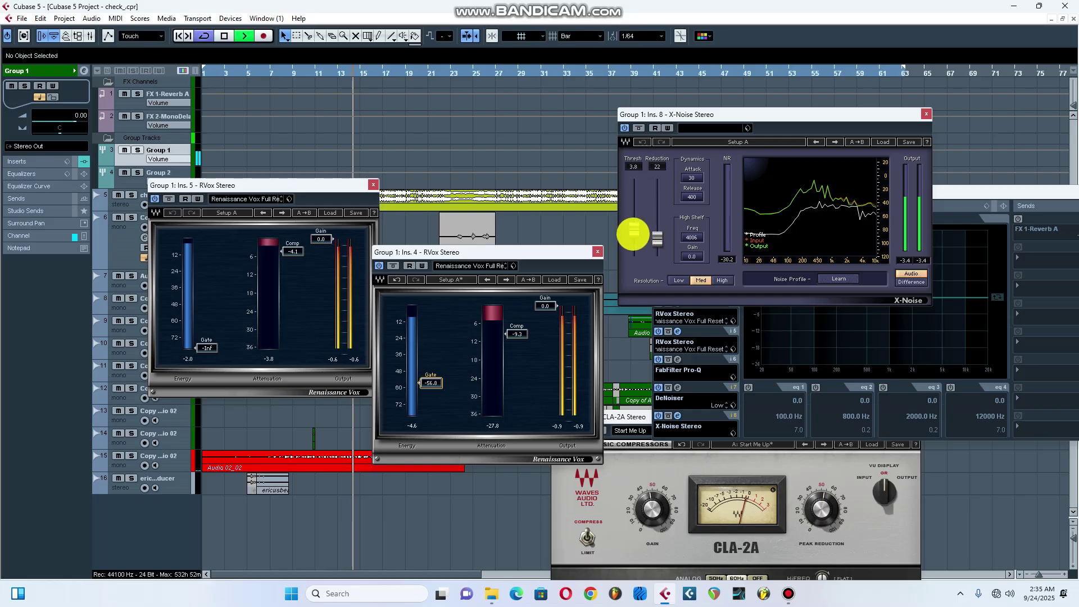
left_click(223, 35)
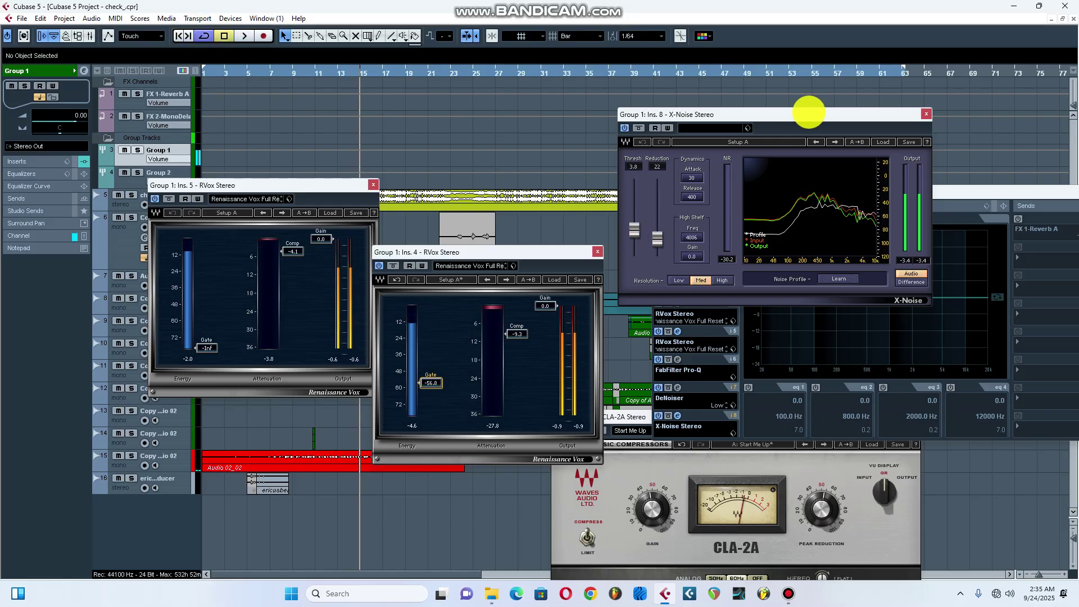
Close the X-Noise editor, audition the full Group 1 chain from just after bar 10, and move the two RVox editors aside
left_click(922, 114)
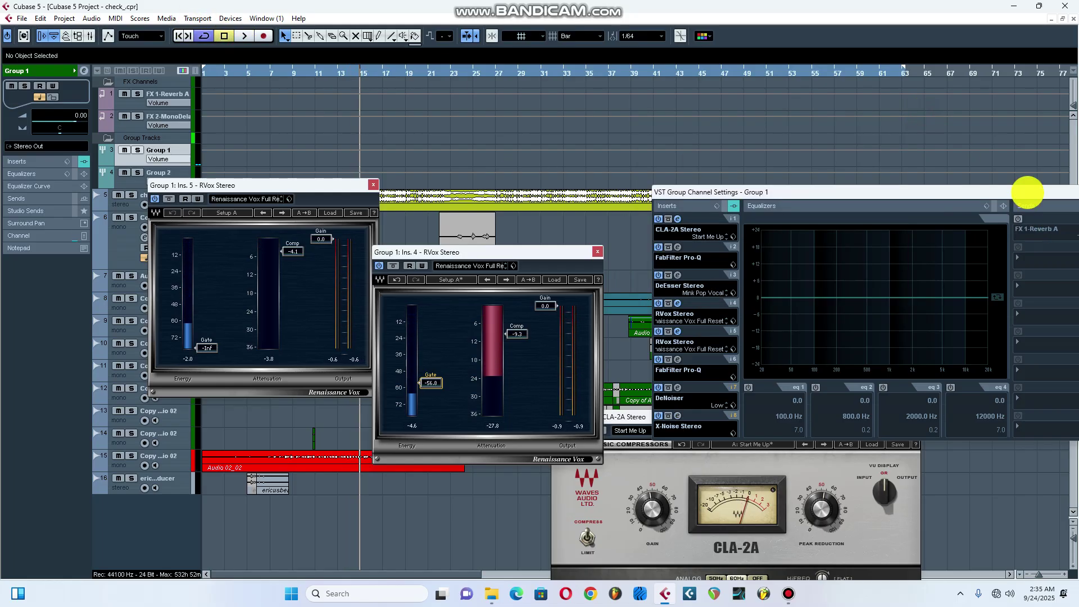
left_click_drag(1029, 193, 945, 212)
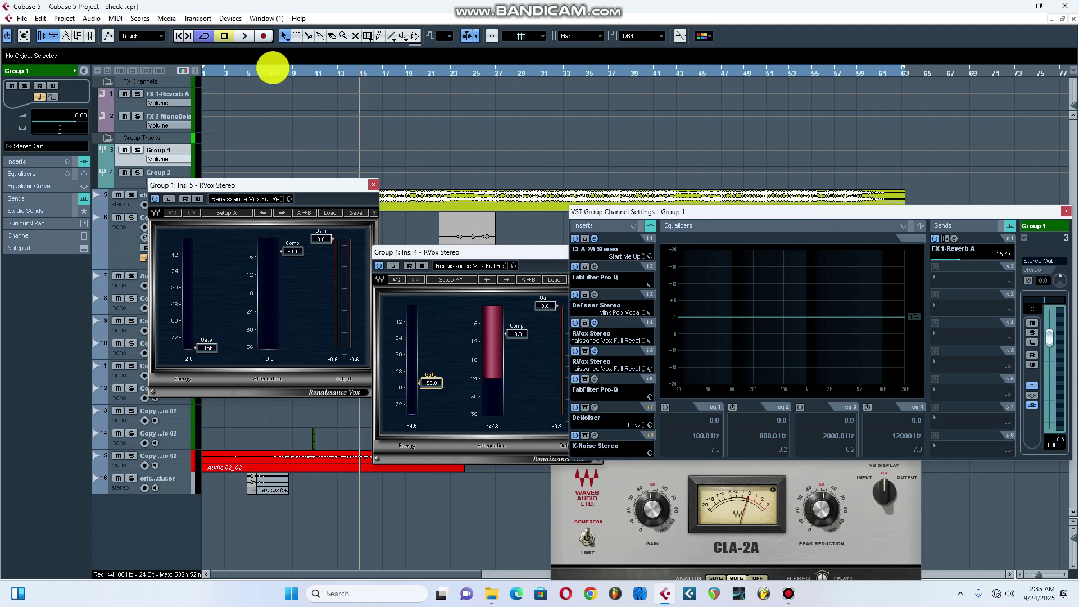
left_click(306, 72)
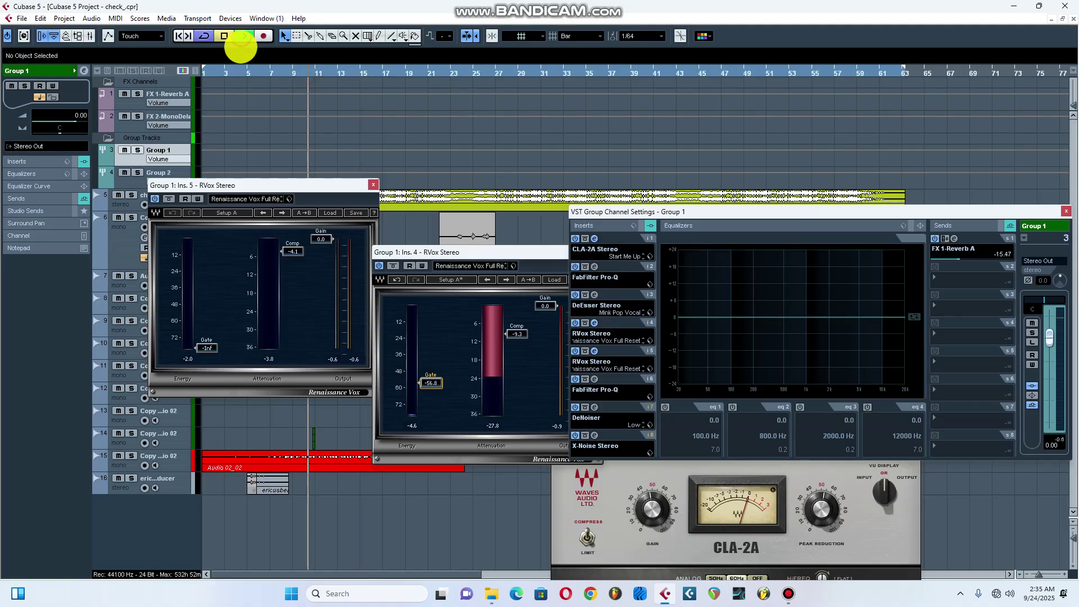
left_click_drag(326, 185, 323, 337)
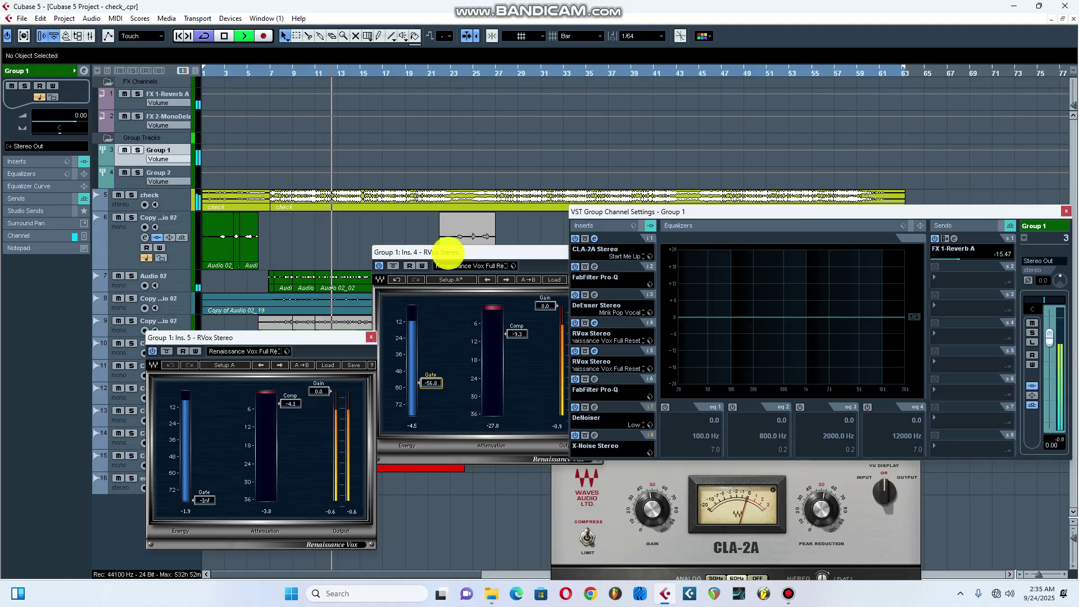
left_click(463, 240)
left_click_drag(464, 253, 498, 345)
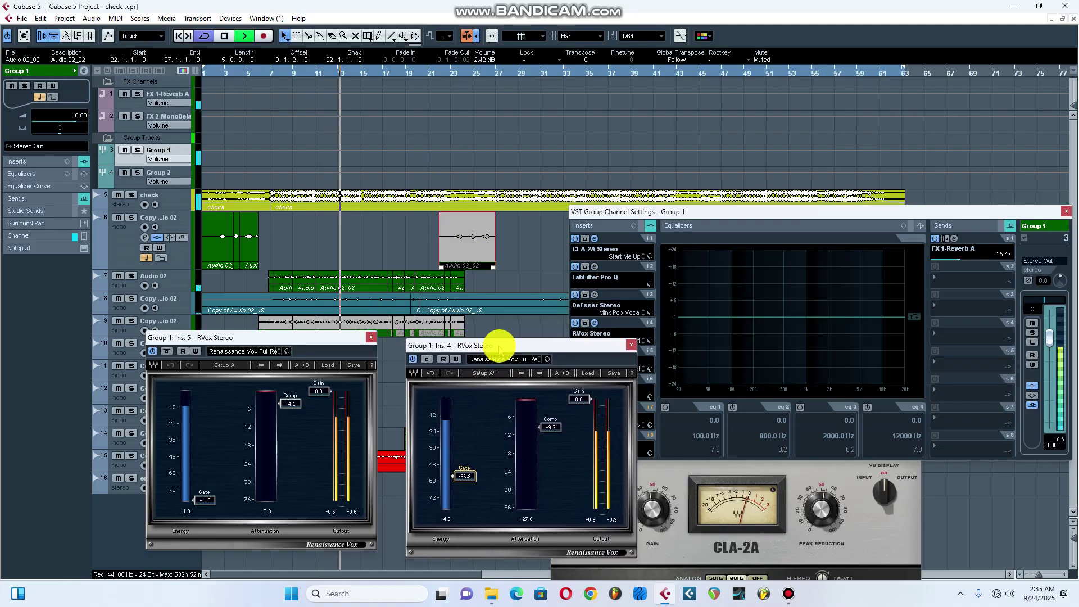
left_click(225, 36)
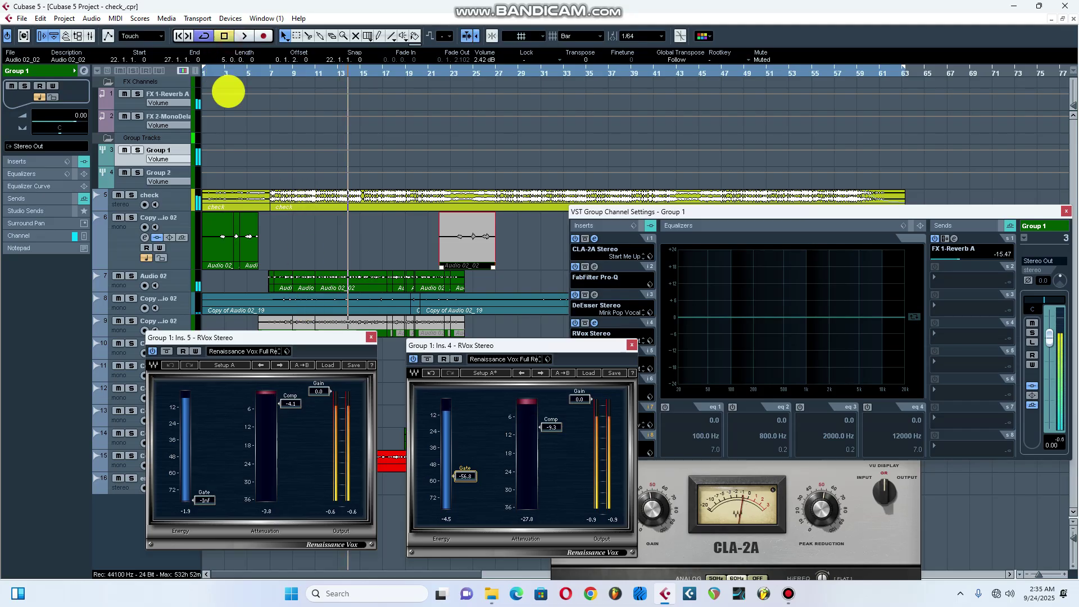
Activate and open FabFilter Pro-Q in the Audio 02 track's first insert and audition the vocal from just before bar 7
left_click(176, 285)
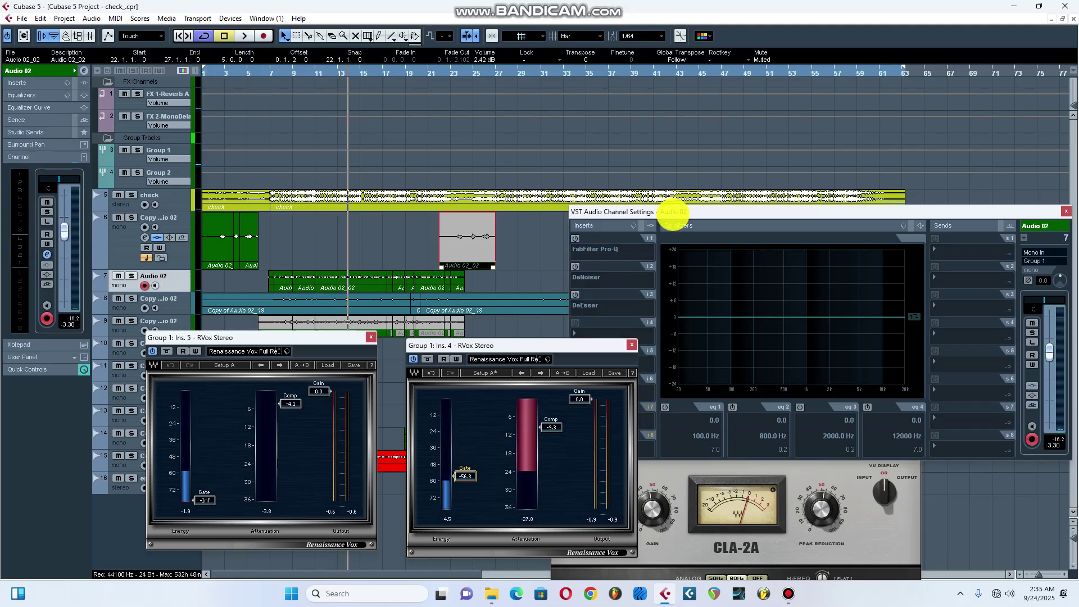
left_click_drag(674, 212, 766, 201)
left_click(667, 227)
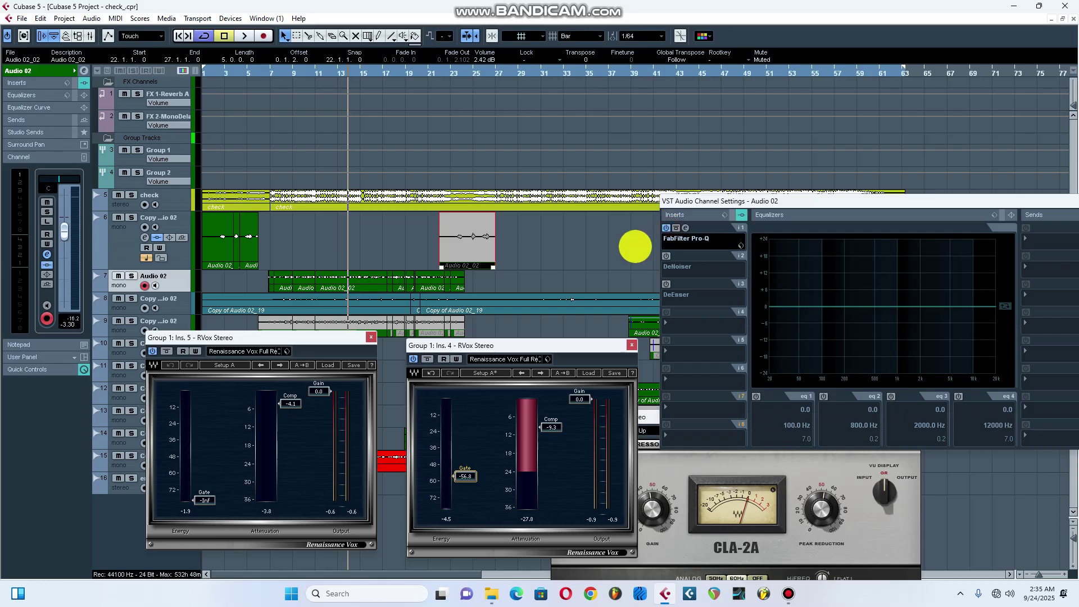
left_click(686, 228)
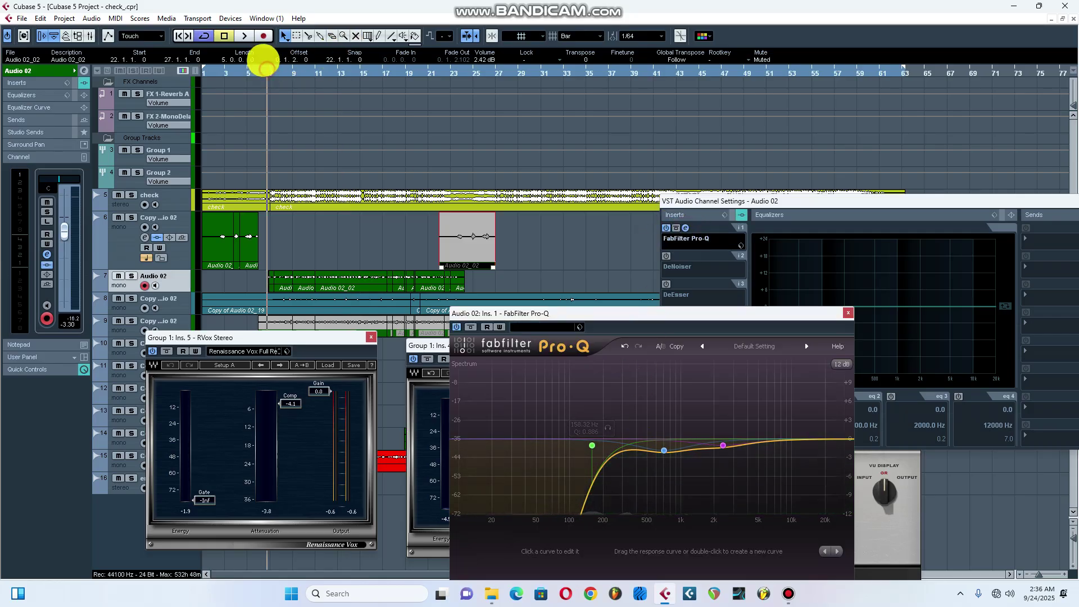
left_click(250, 36)
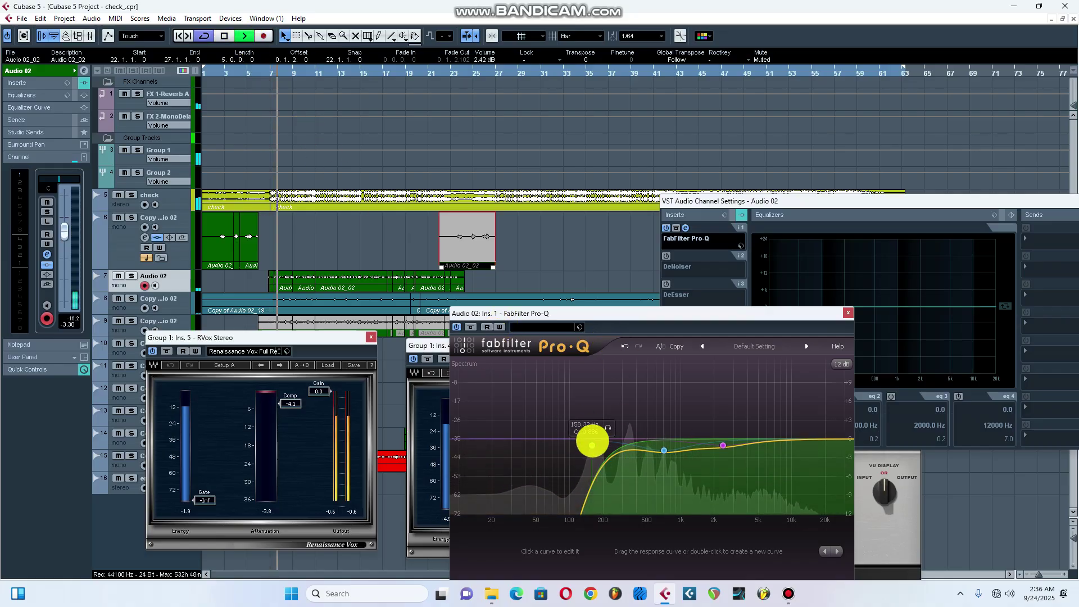
left_click_drag(694, 313, 473, 302)
left_click(226, 35)
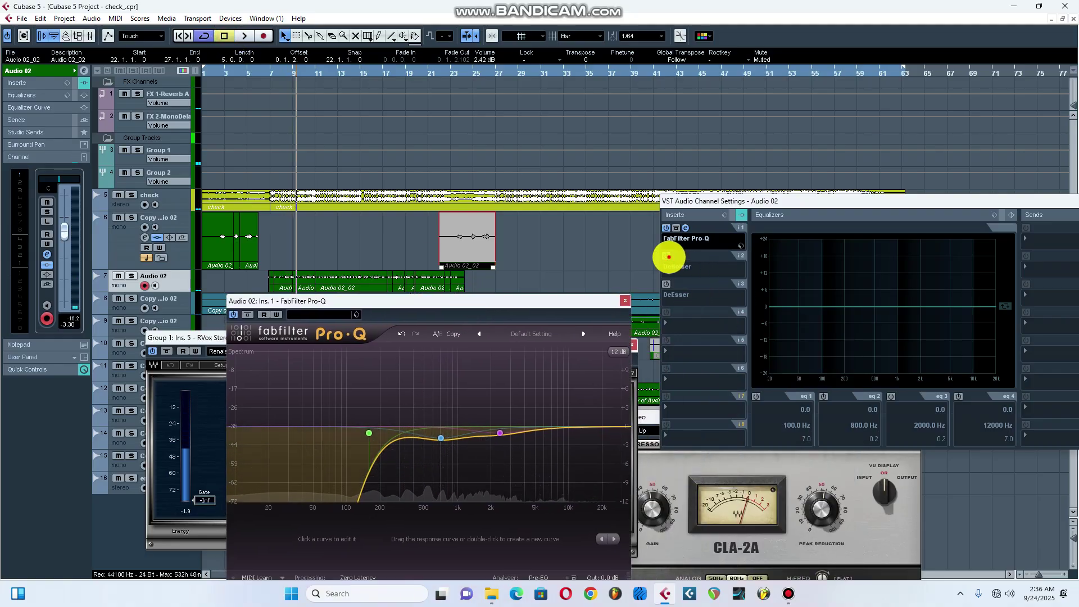
Activate DeNoiser with the Low preset and DeEsser in Audio 02's second and third inserts, auditioning the vocal with each
left_click(684, 255)
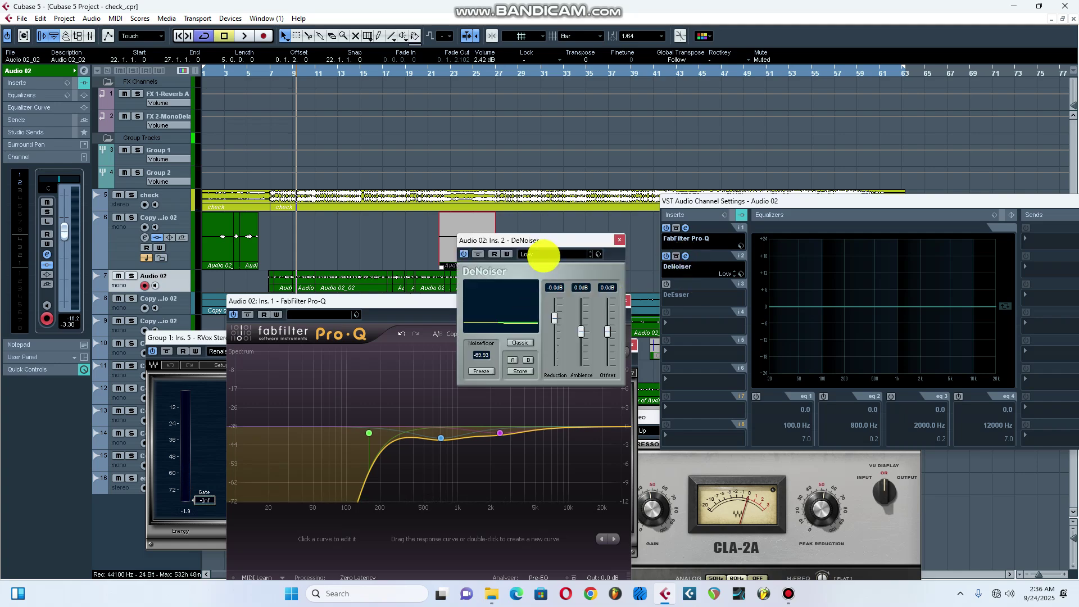
left_click(543, 255)
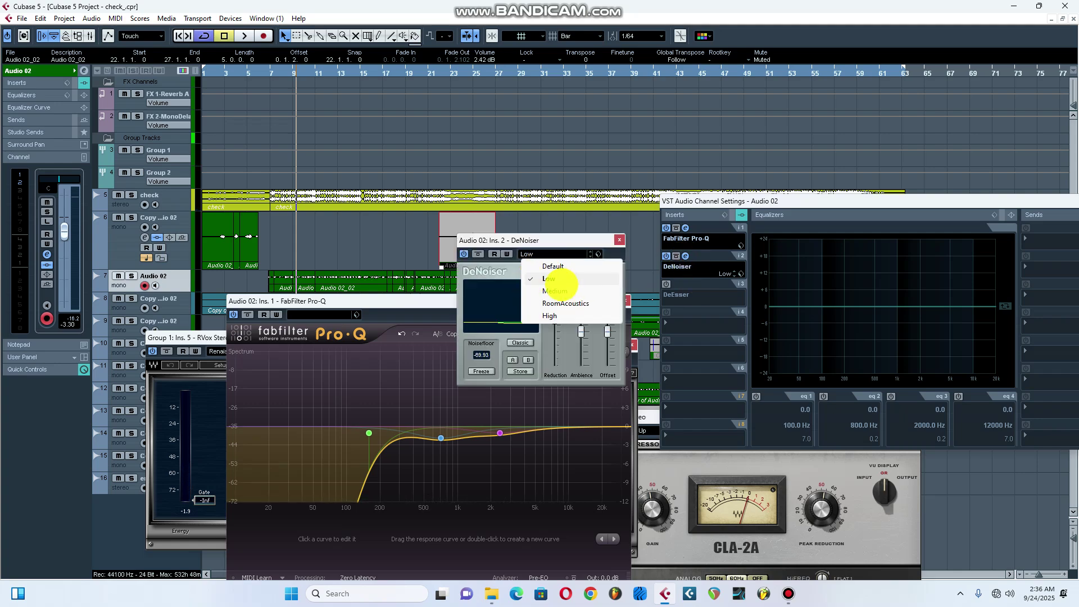
left_click(555, 278)
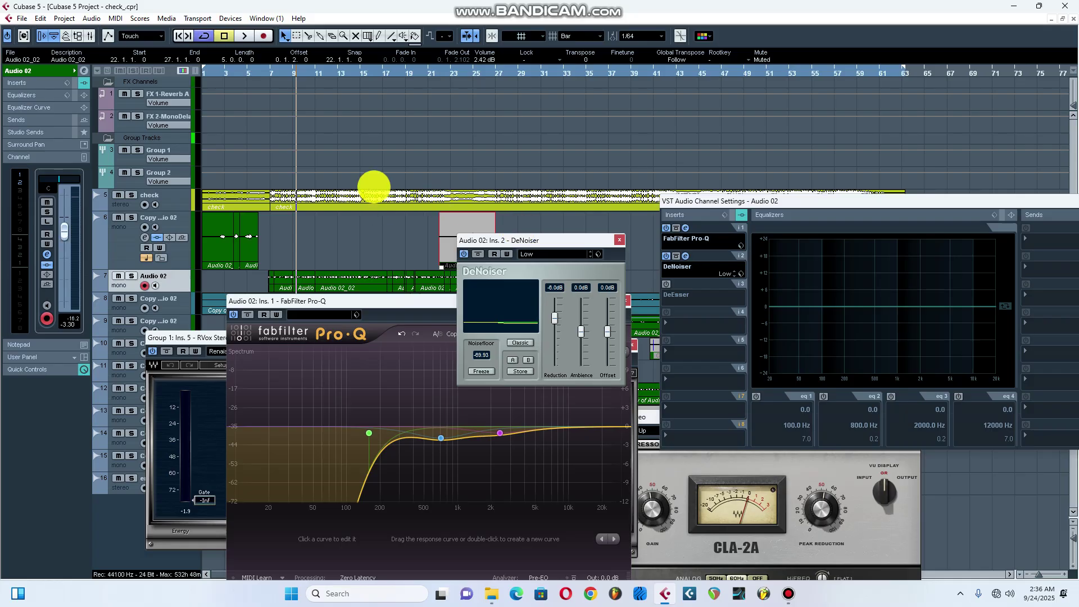
left_click(243, 36)
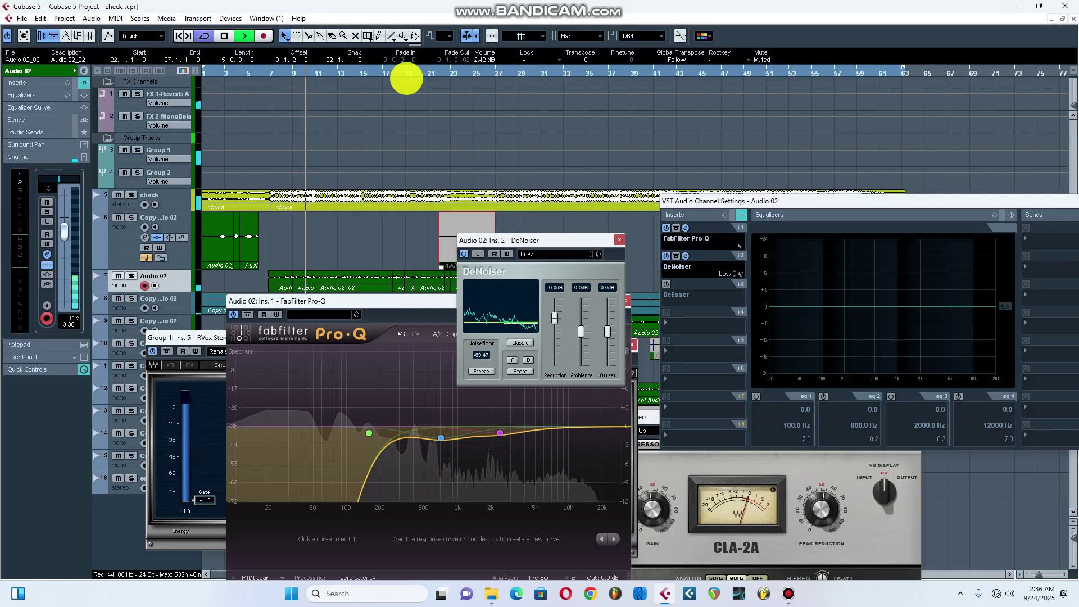
left_click(223, 36)
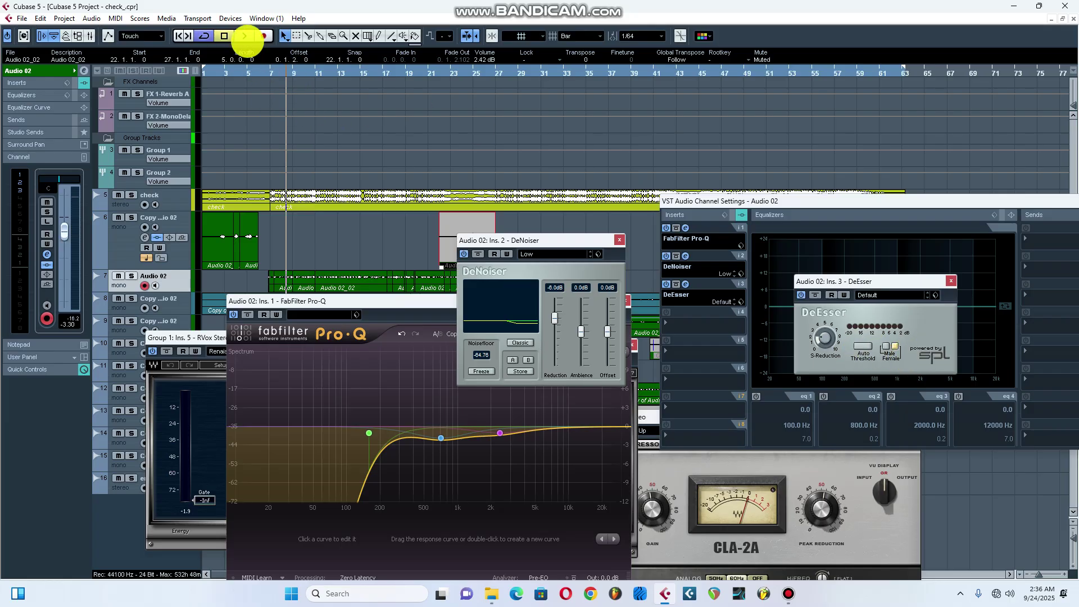
left_click(245, 35)
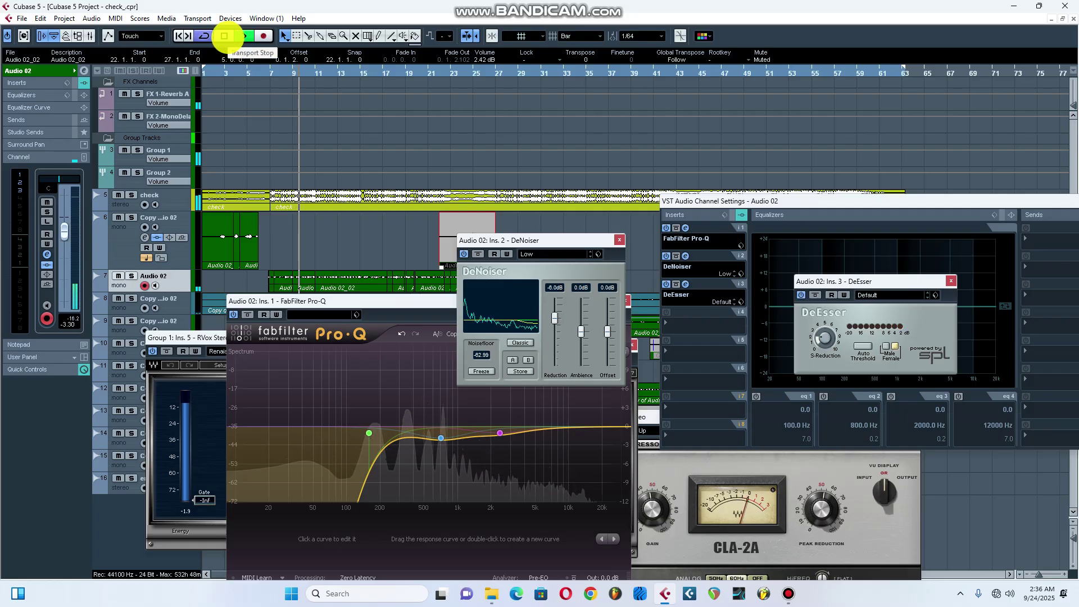
left_click(224, 36)
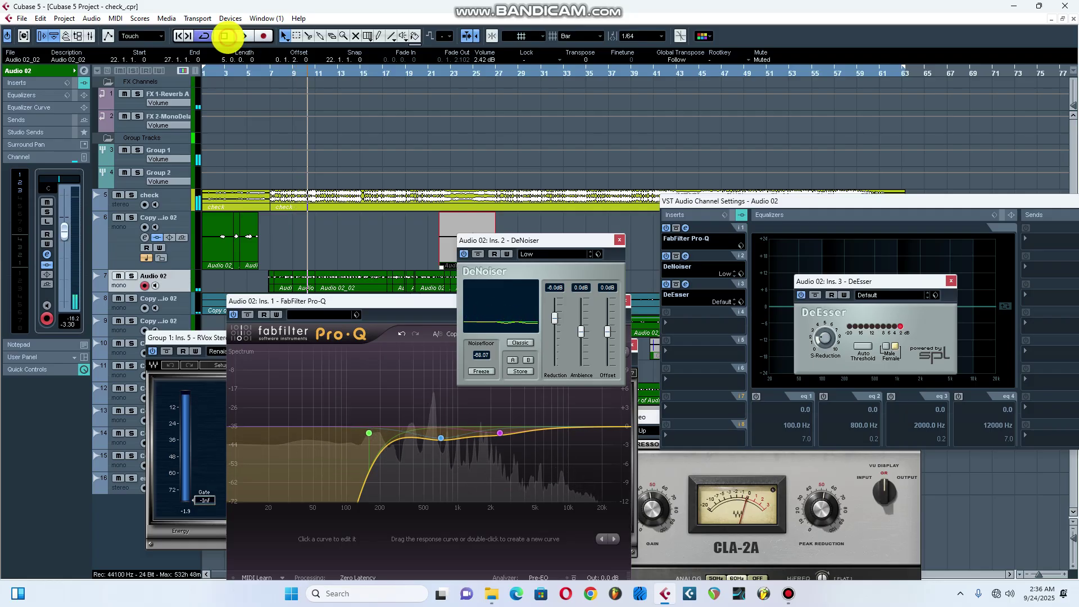
Open the Mixer and display the Stereo Out channel's settings
left_click(90, 36)
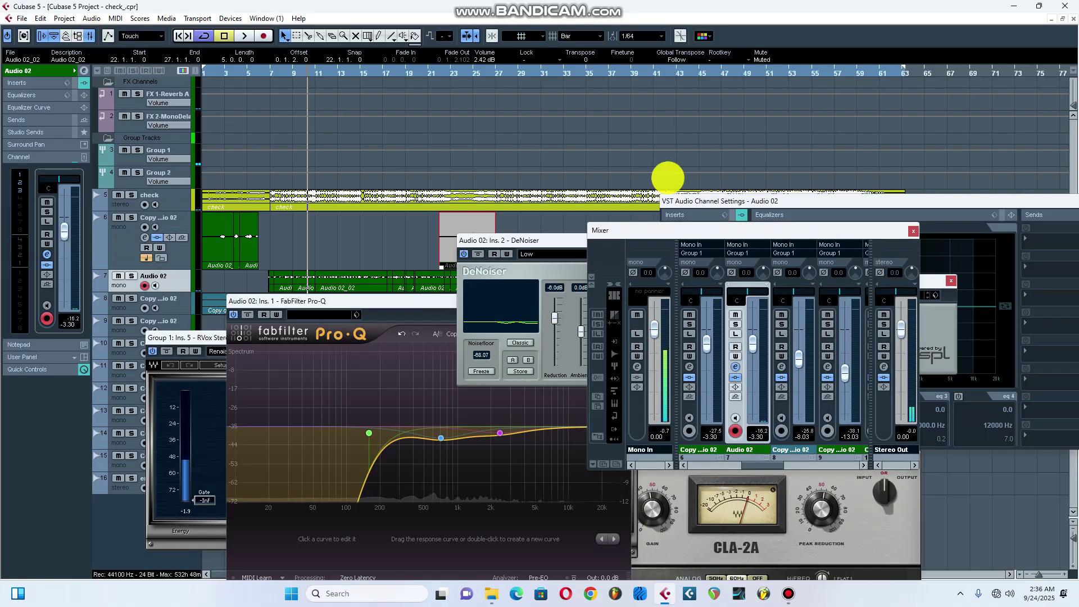
left_click_drag(765, 465, 878, 475)
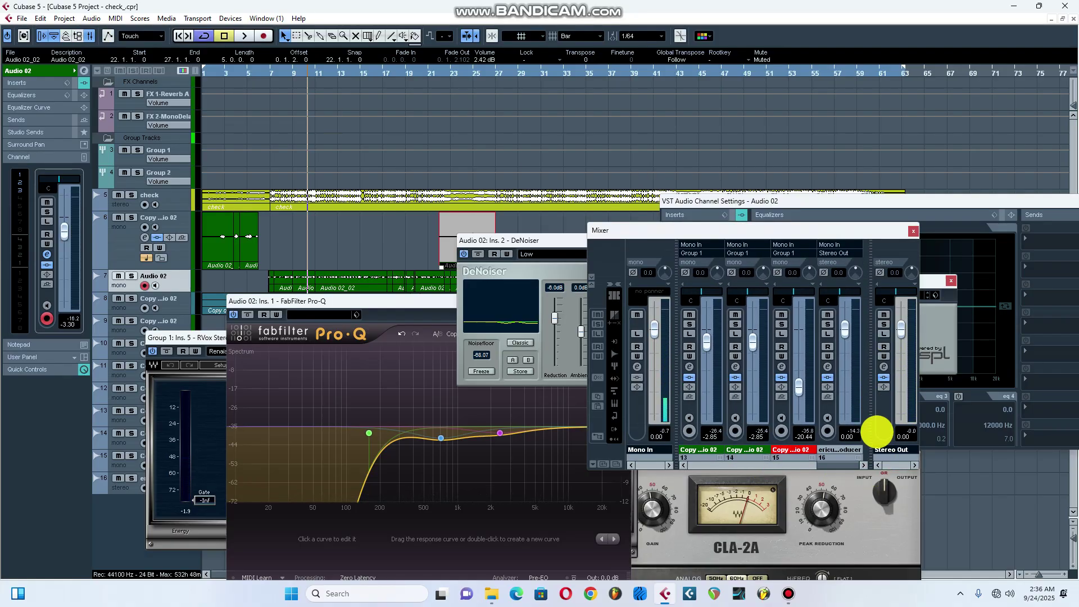
left_click(884, 367)
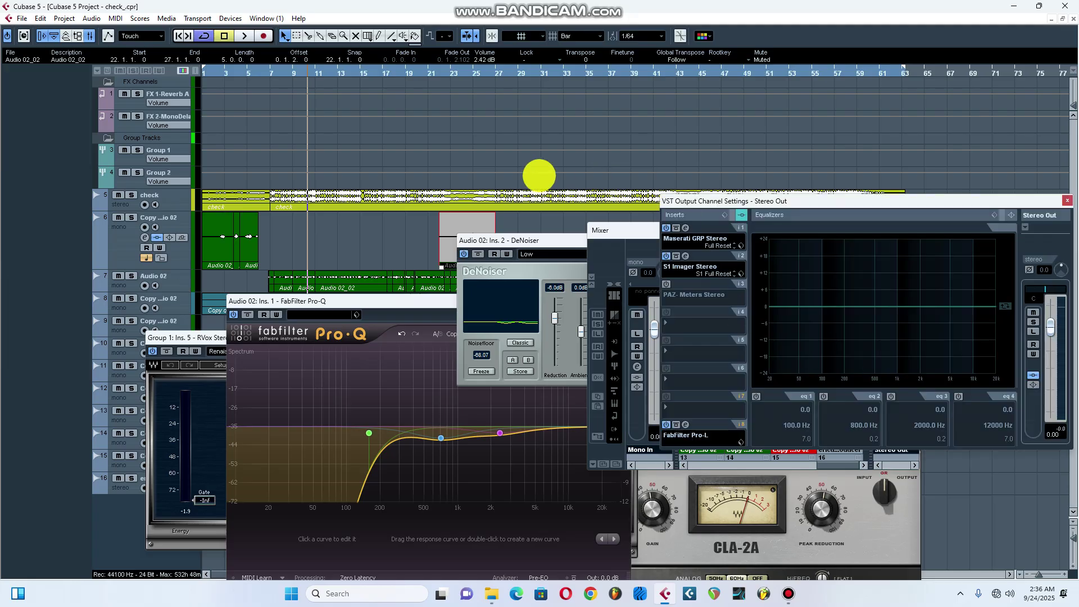
left_click_drag(799, 202, 756, 245)
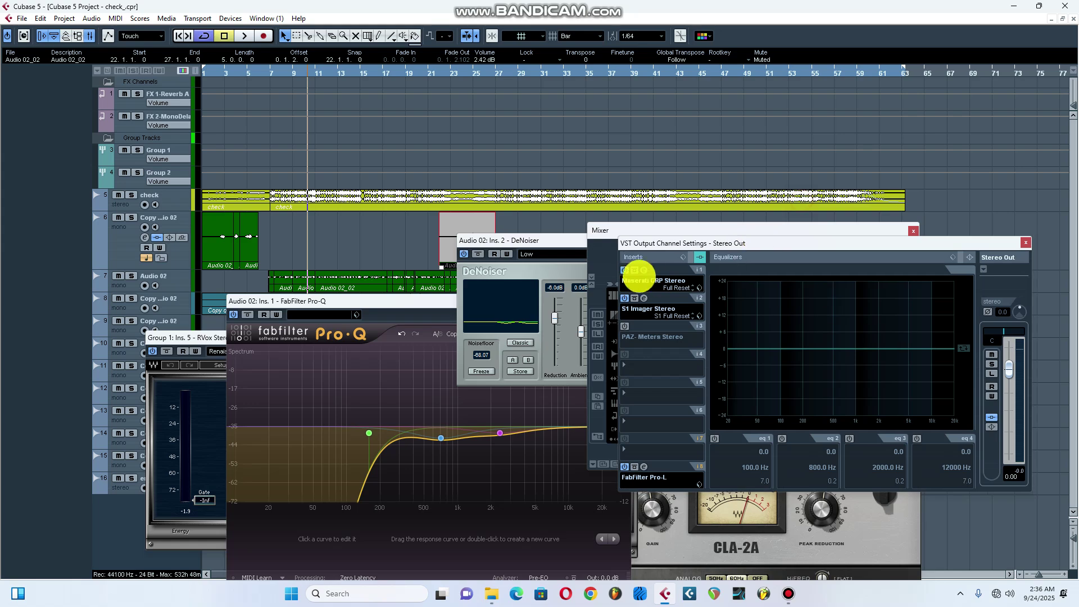
Open Maserati GRP in Stereo Out's first insert, compare the mix with it bypassed and active, and leave it active
left_click(643, 269)
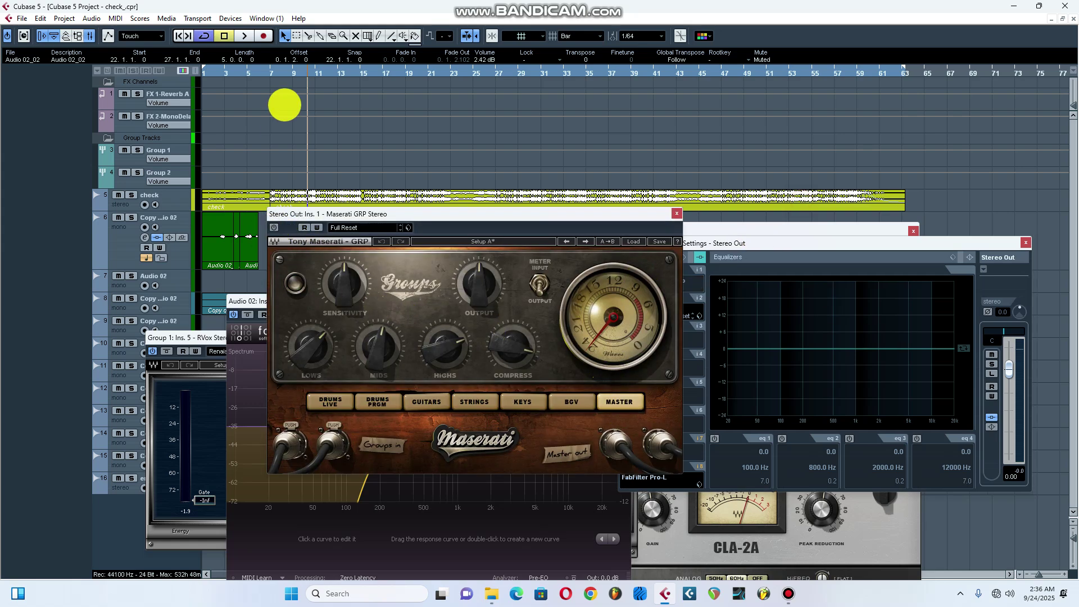
left_click(288, 73)
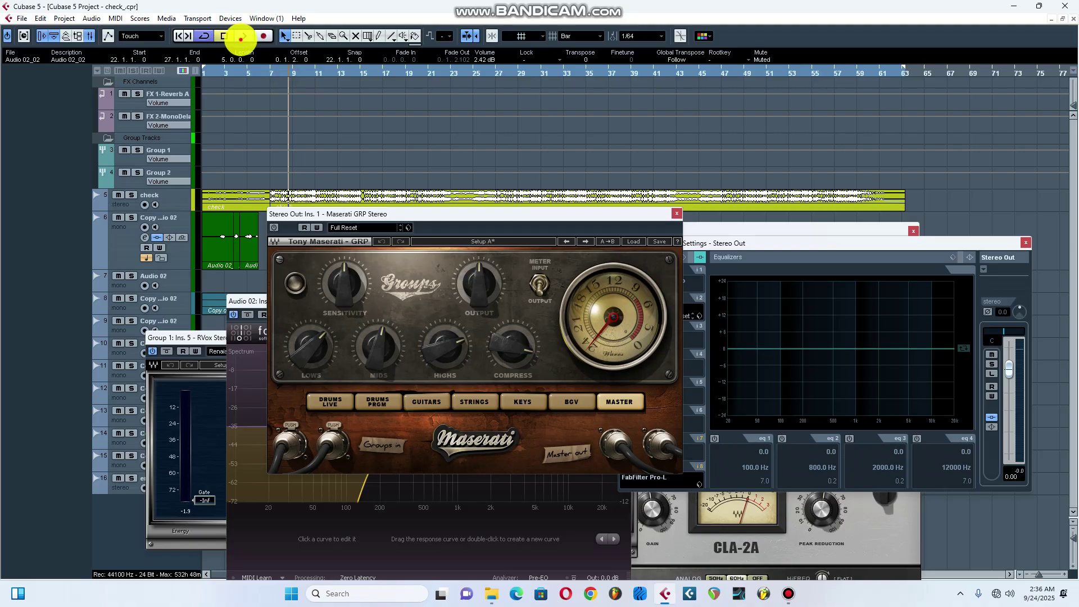
left_click(244, 35)
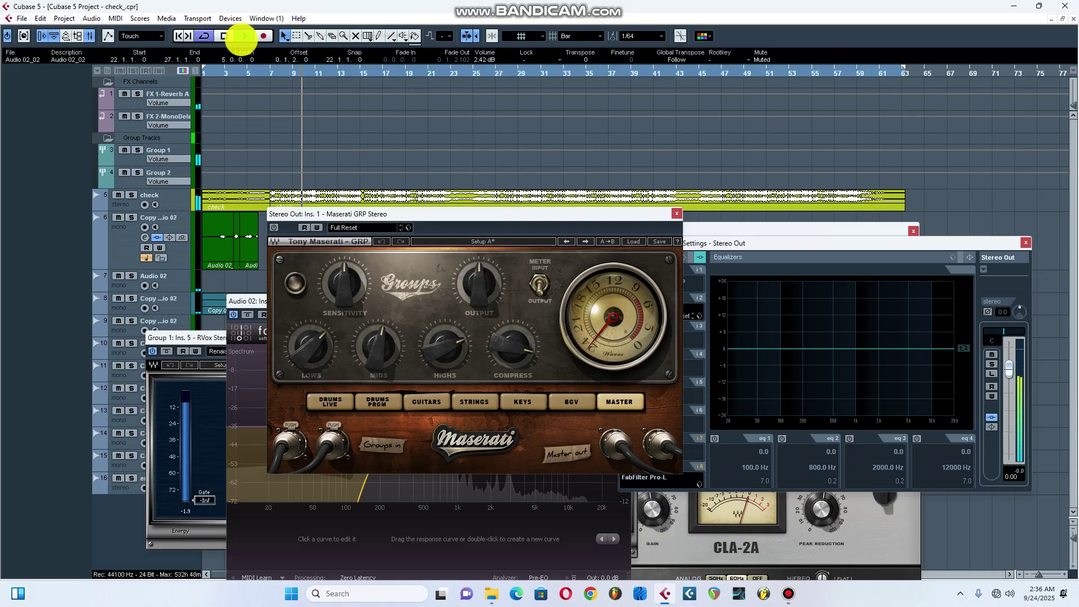
left_click(223, 35)
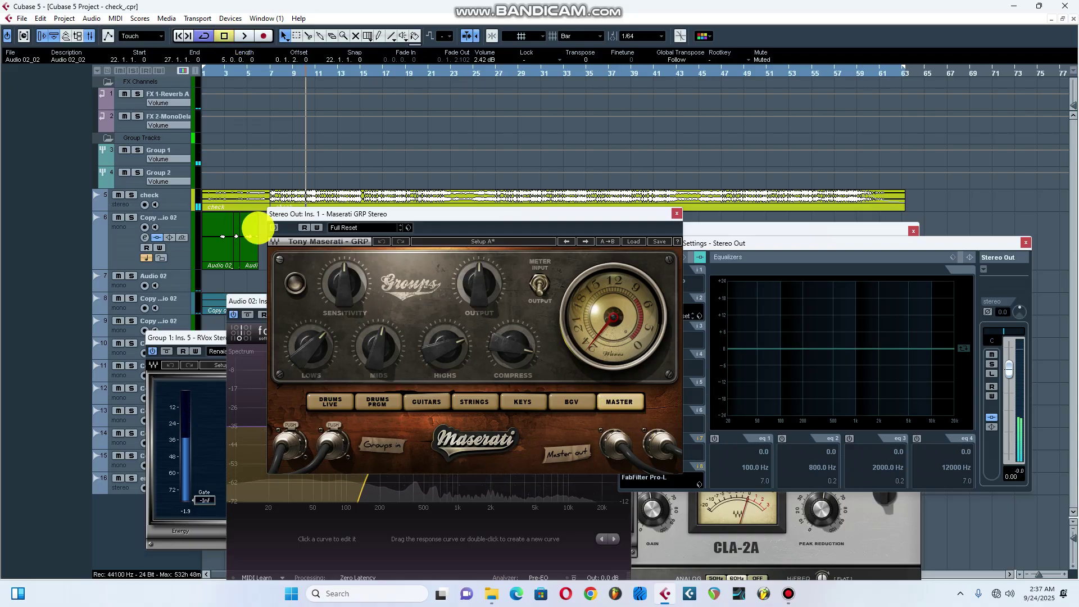
left_click(247, 40)
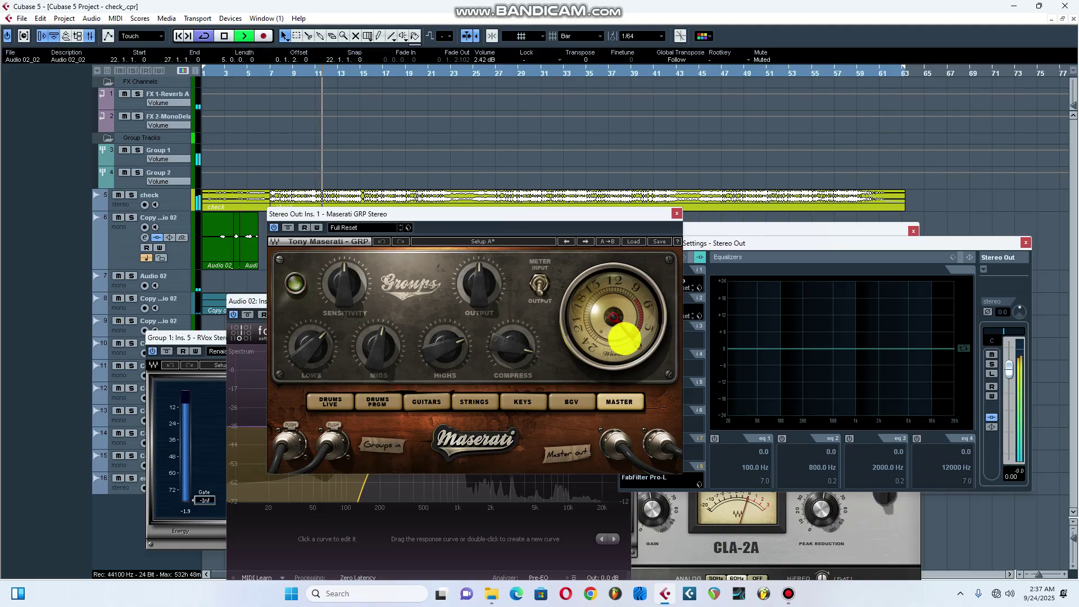
left_click(222, 37)
left_click_drag(508, 215, 308, 172)
left_click(683, 244)
left_click_drag(724, 204, 726, 199)
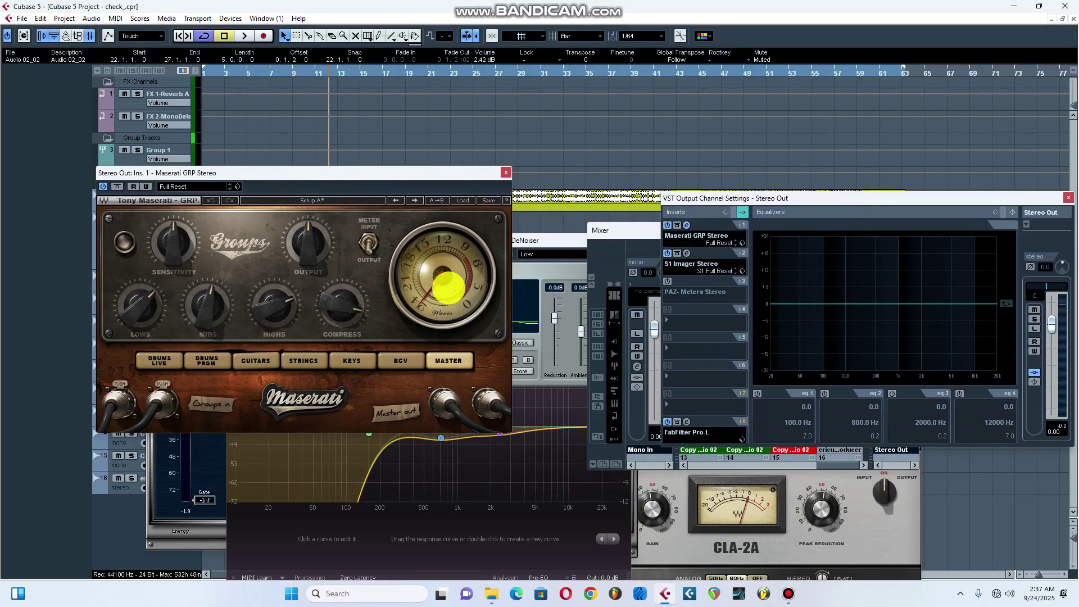
Open the editors of S1 Imager in Stereo Out's second insert and FabFilter Pro-L in its eighth insert
left_click(686, 252)
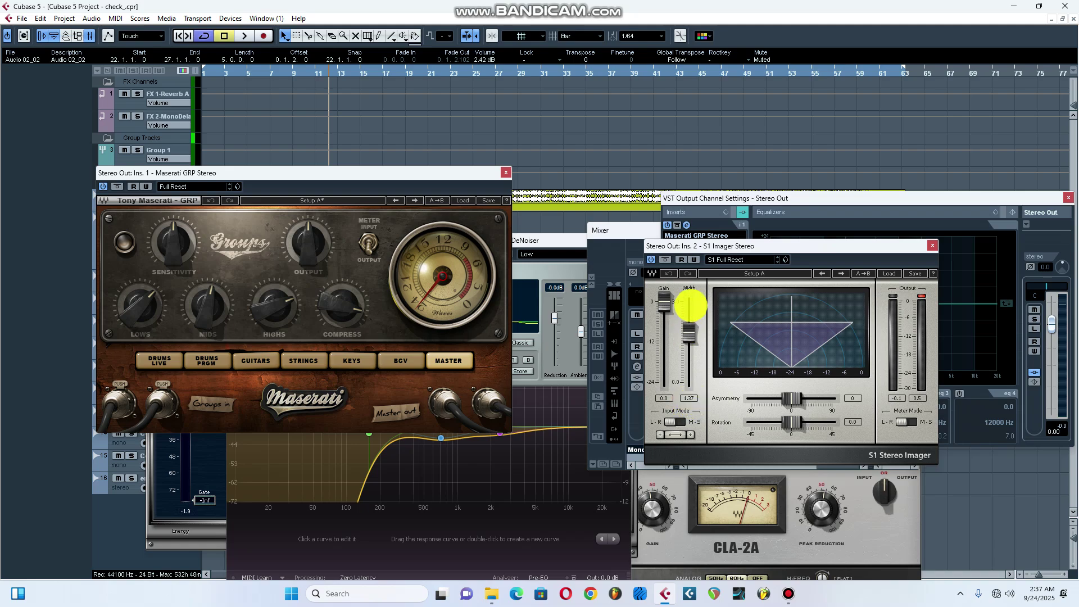
left_click_drag(886, 248, 470, 301)
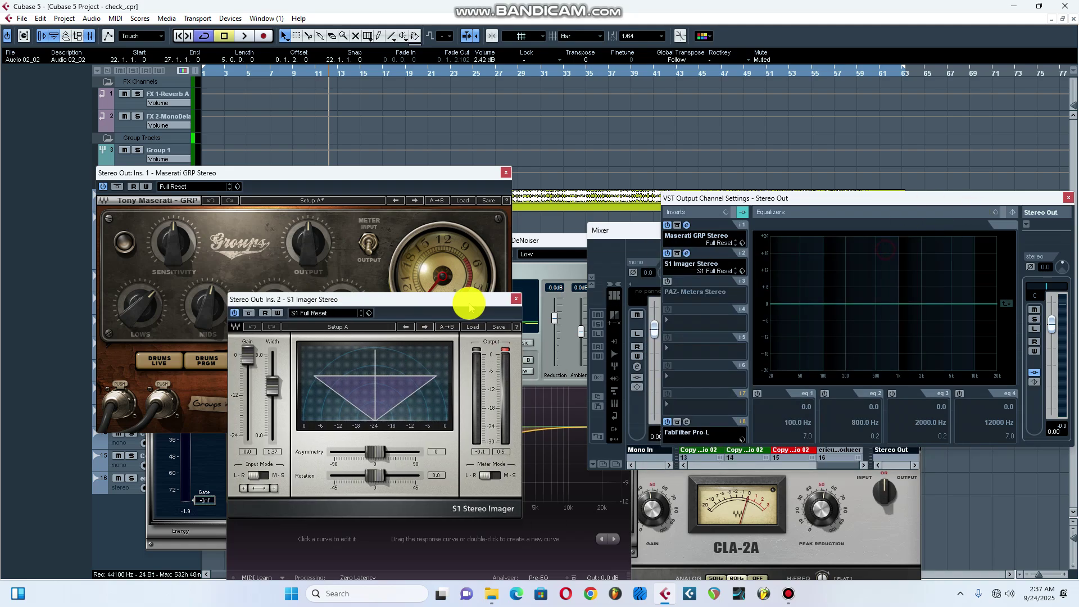
left_click(686, 422)
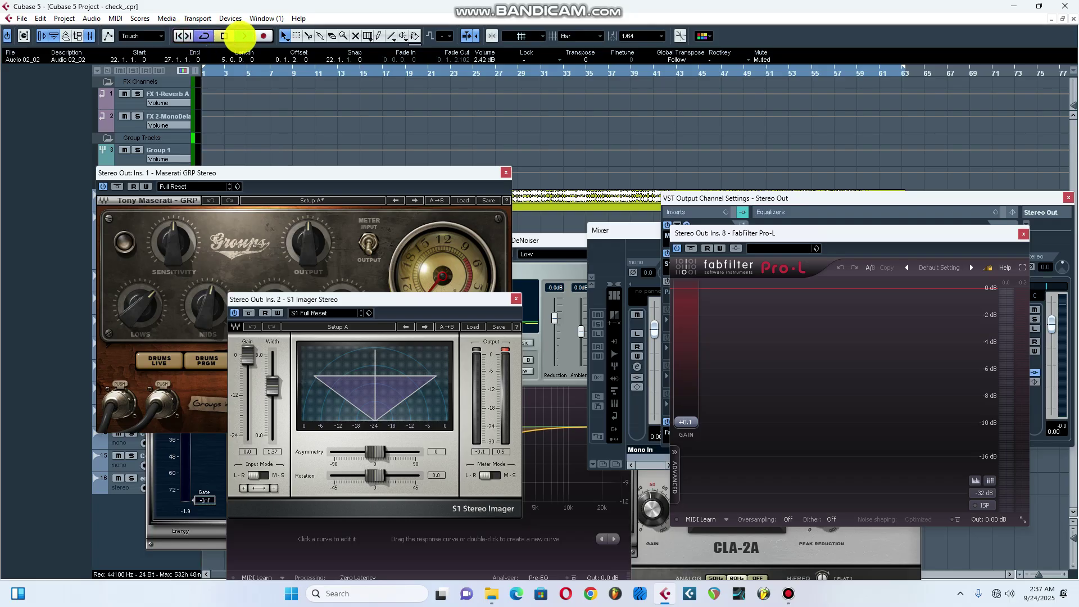
Play the full mix from the project start, close the Pro-L editor, and separate the Maserati GRP and S1 Imager editors
left_click(244, 36)
left_click(506, 173)
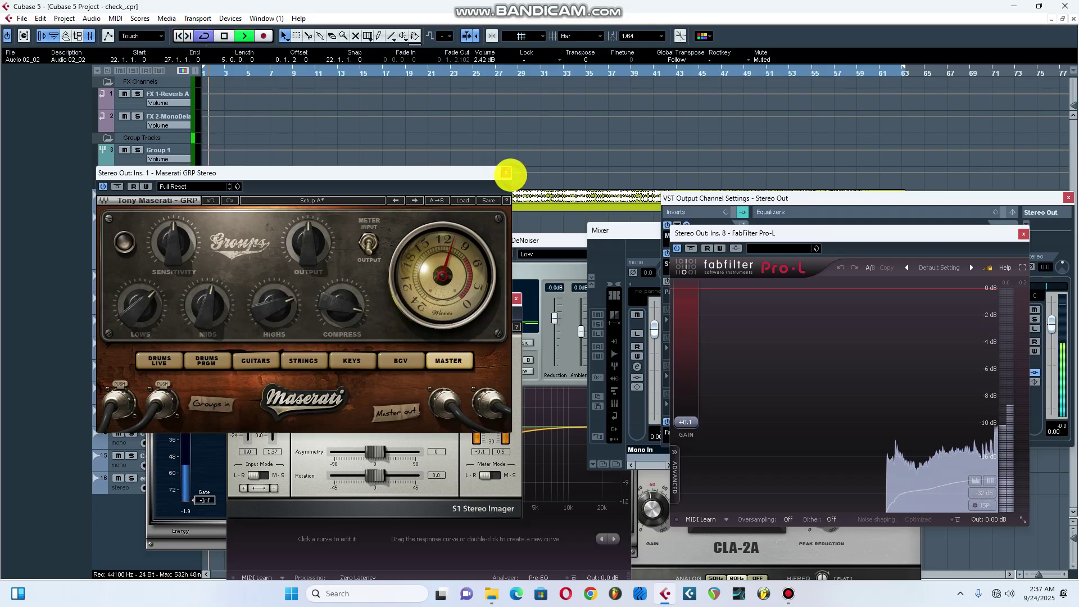
left_click_drag(457, 173, 581, 89)
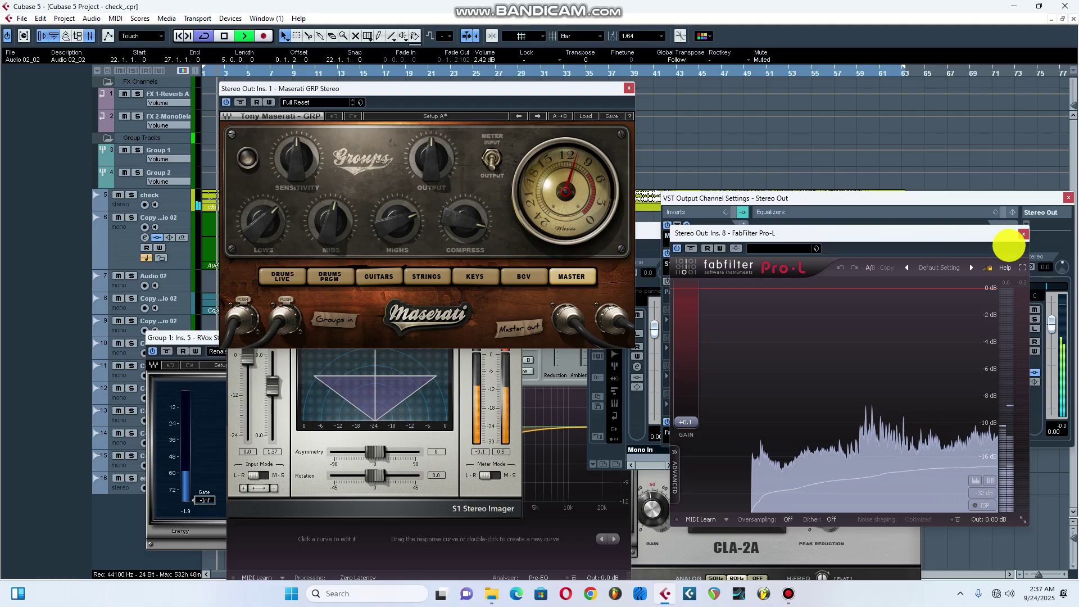
left_click(1024, 233)
left_click_drag(545, 93, 704, 62)
left_click_drag(318, 298, 341, 370)
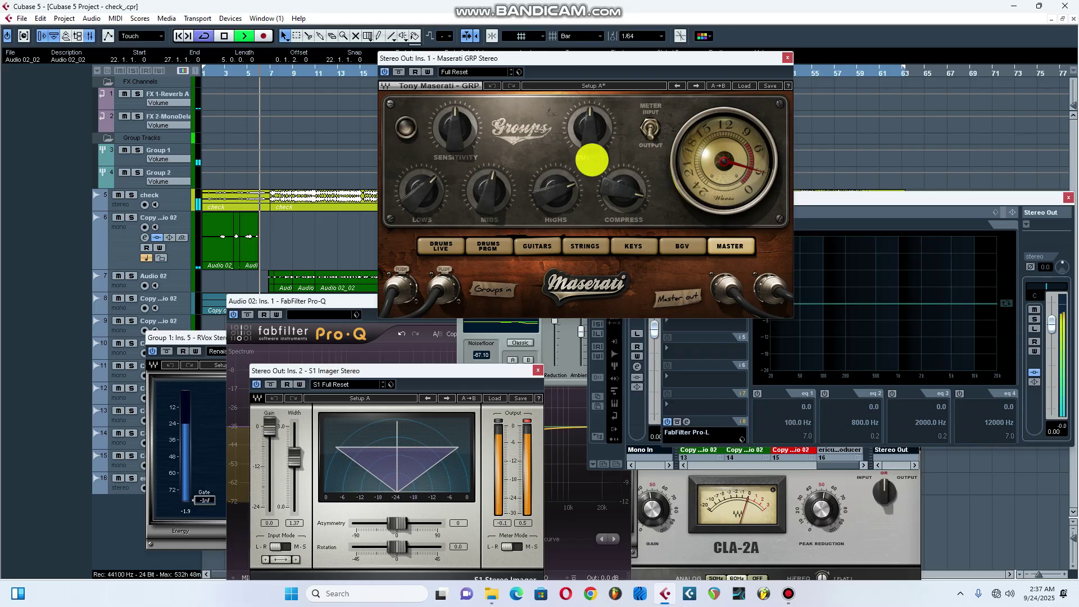
Close the Stereo Out settings and the DeNoiser, DeEsser and S1 Imager editors during playback, and reposition the Mixer and Pro-Q
left_click(1068, 198)
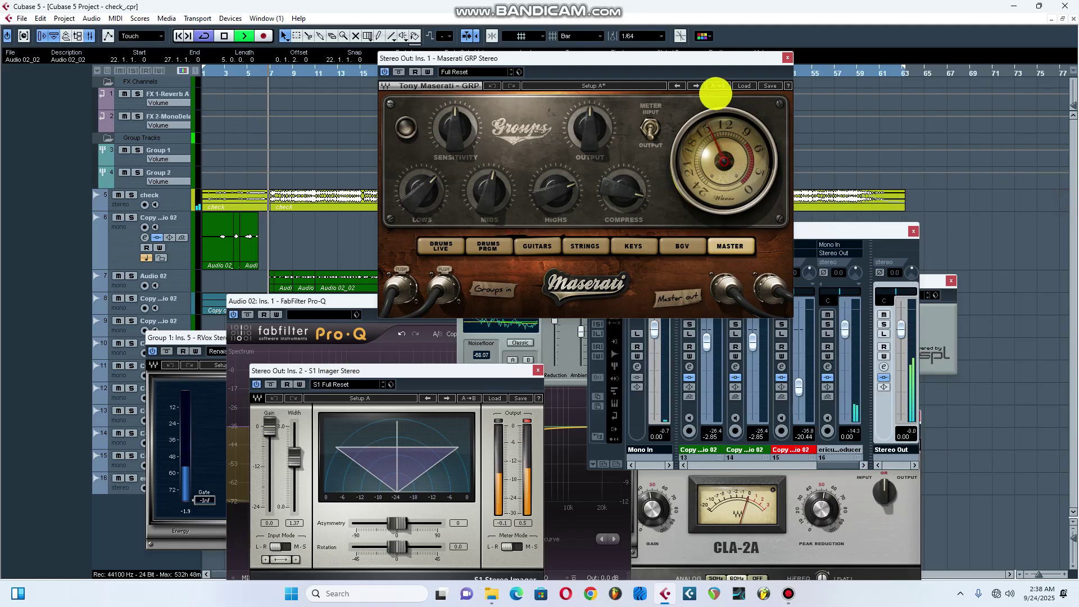
left_click_drag(818, 230, 934, 349)
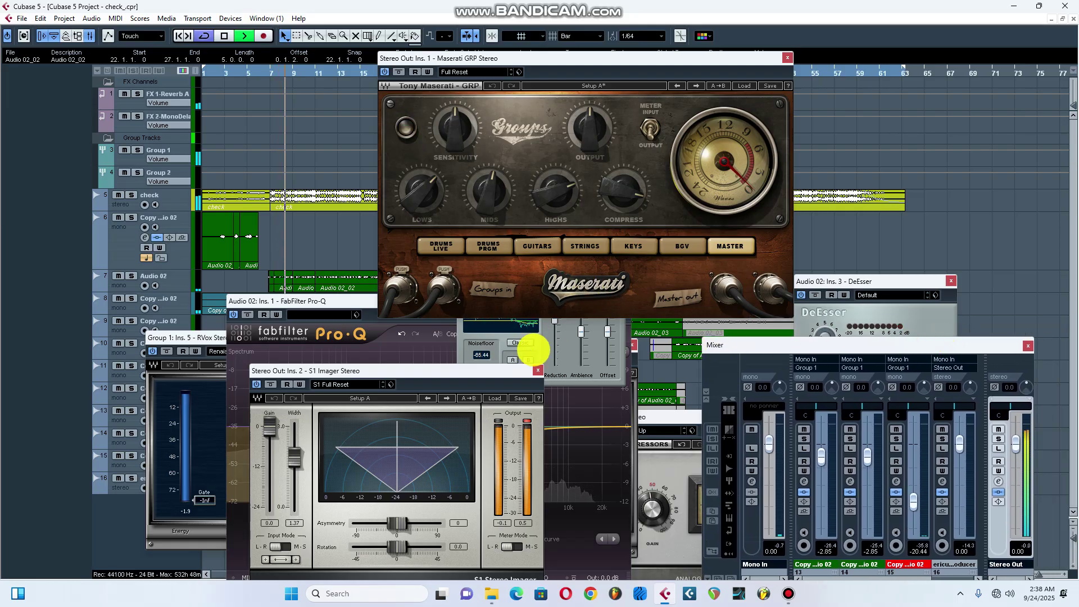
left_click(560, 368)
left_click(619, 239)
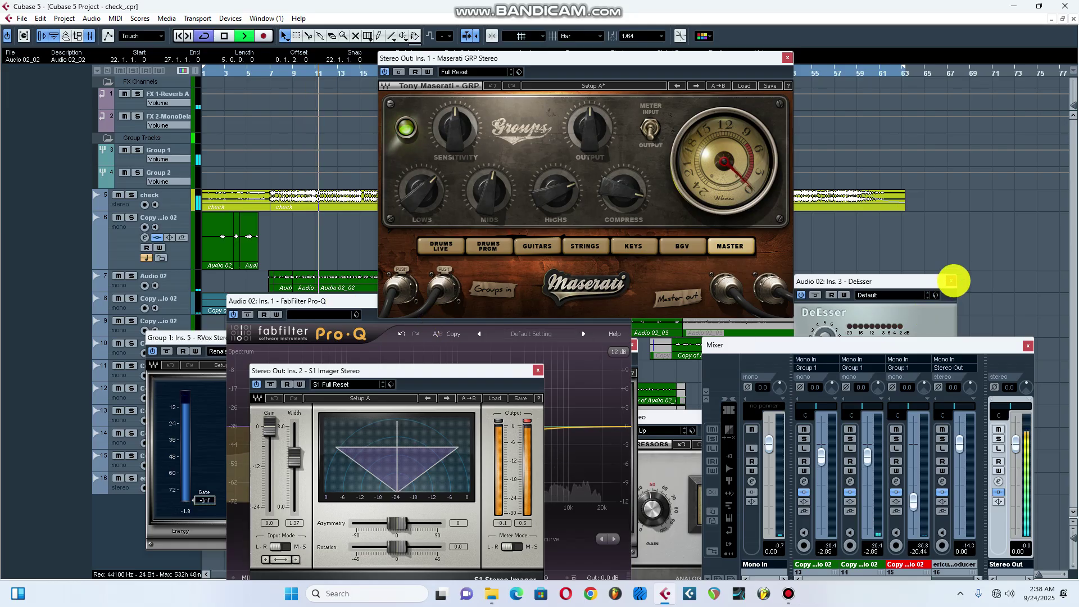
left_click(951, 281)
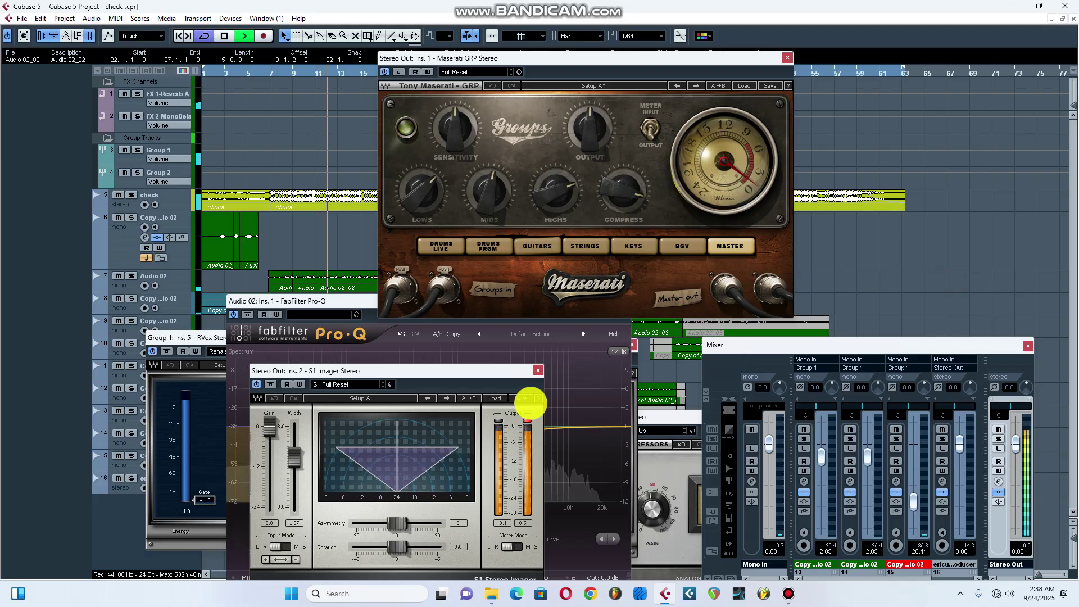
left_click(542, 368)
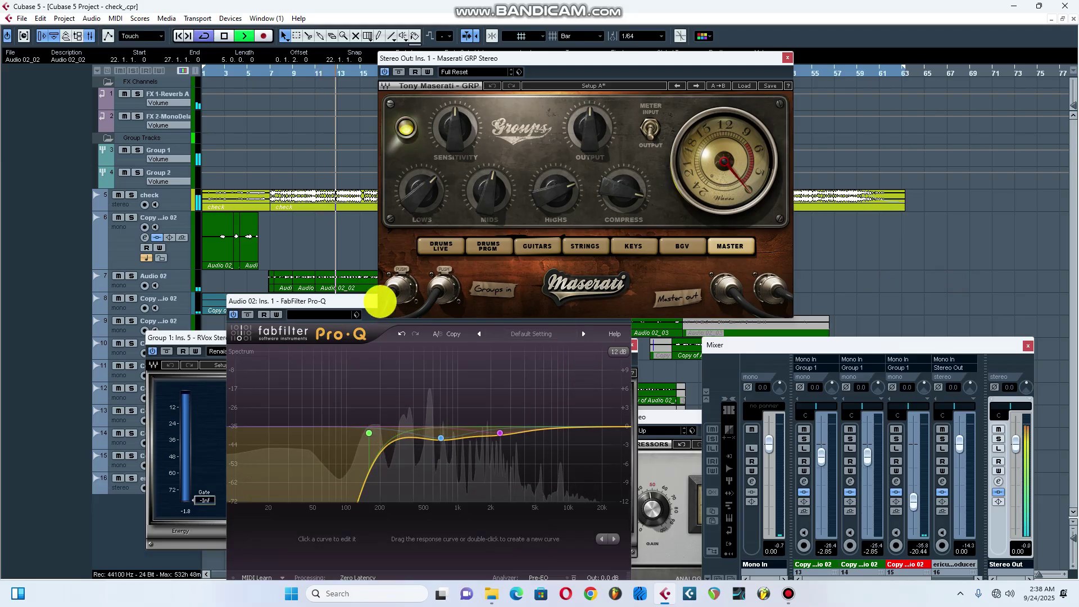
left_click_drag(364, 300, 367, 337)
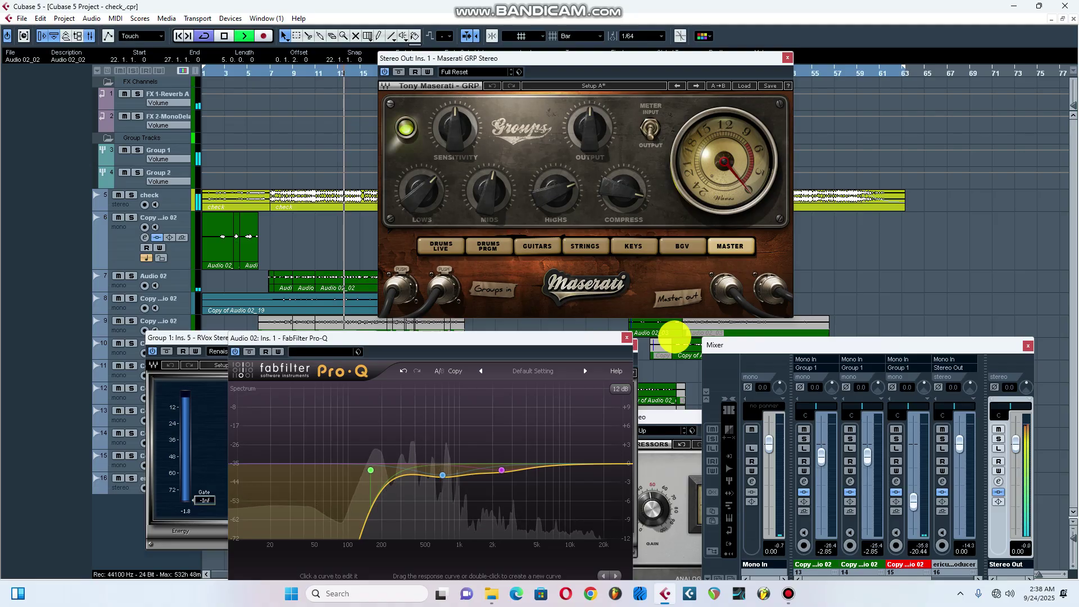